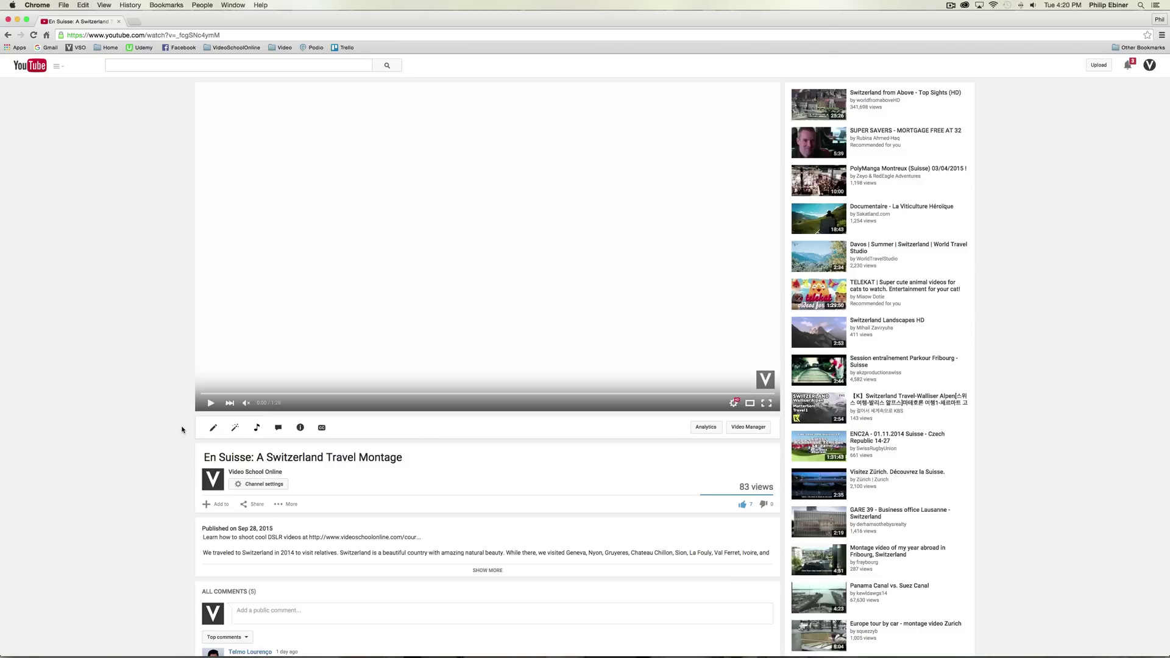
# Play the Switzerland montage, rewind, pause on the Sion shot, and glance at the comments.
pyautogui.click(211, 403)
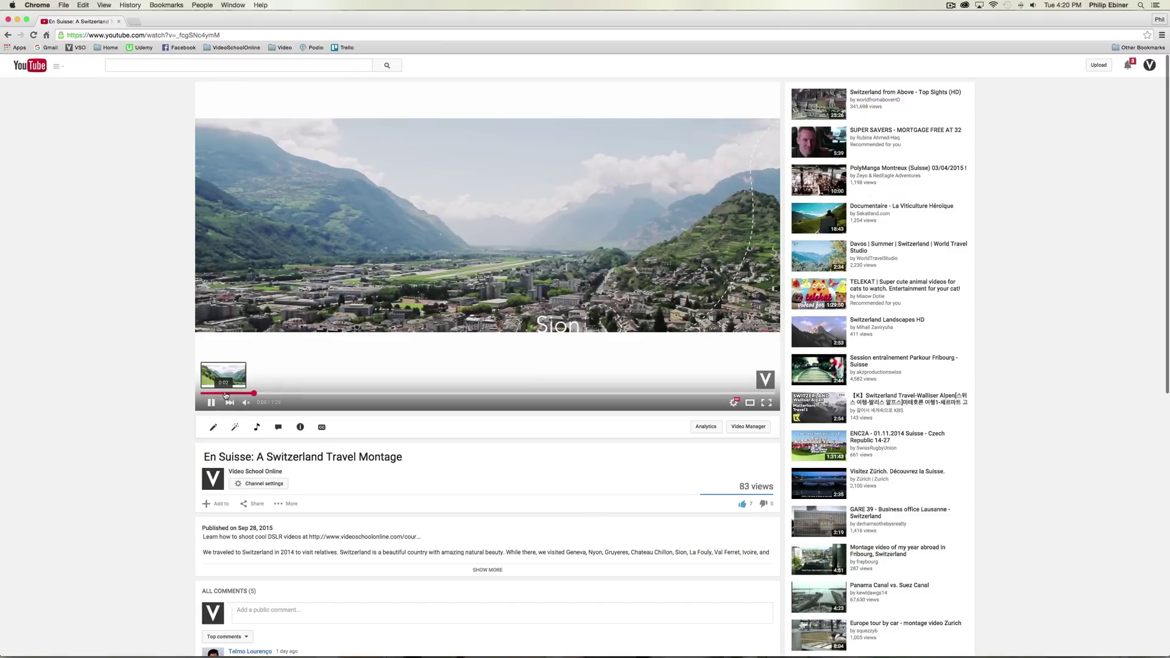
pyautogui.click(226, 393)
pyautogui.click(210, 394)
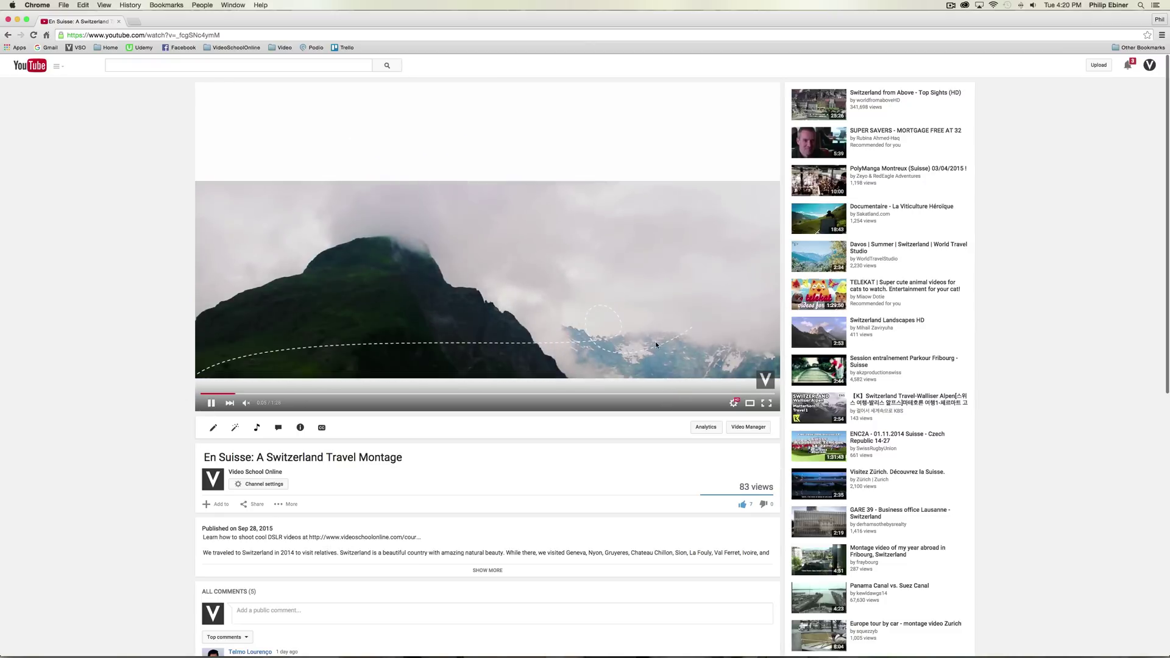
pyautogui.click(210, 403)
pyautogui.scroll(-3, 215, 418)
pyautogui.scroll(-5, 215, 418)
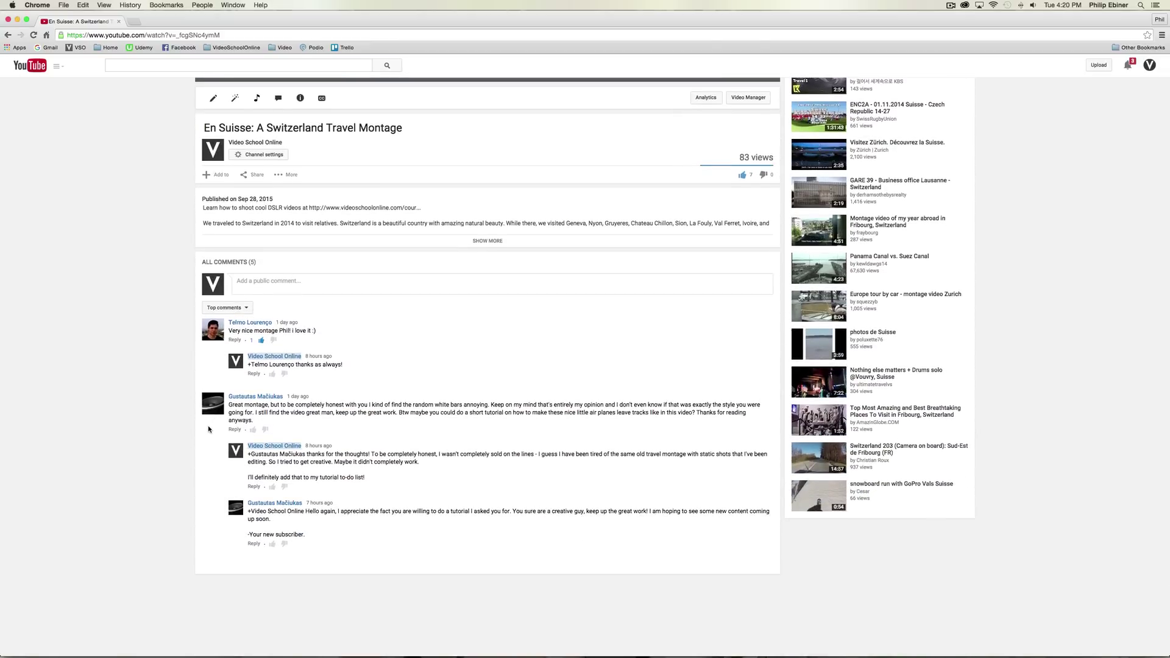
pyautogui.scroll(7, 201, 431)
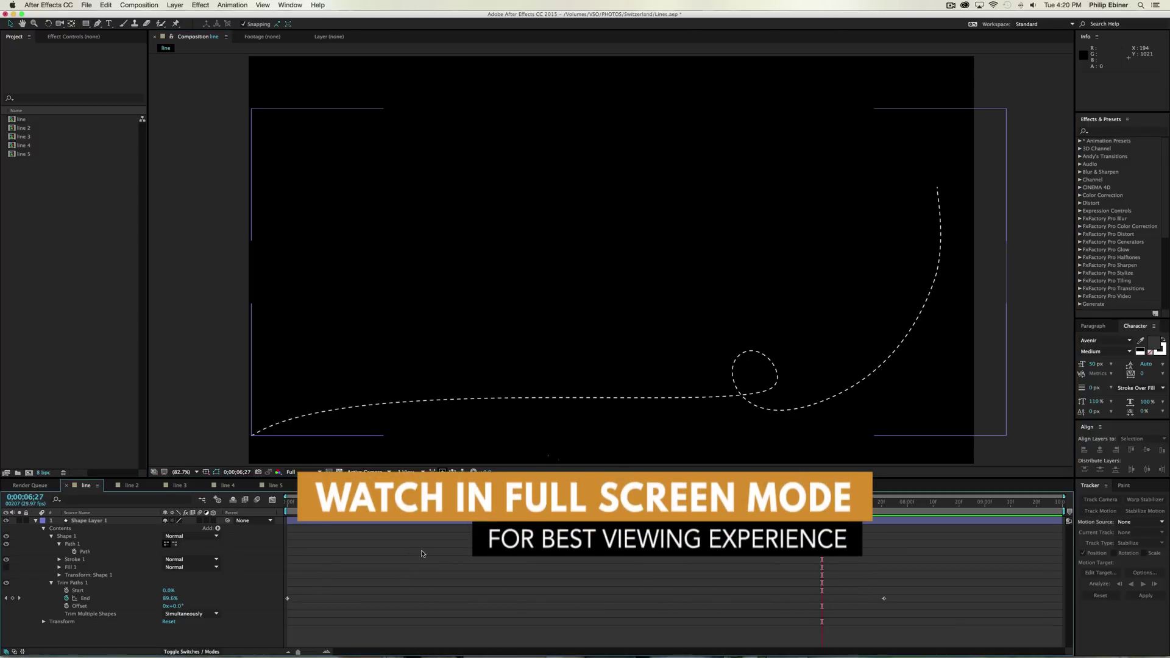
# Preview the existing line comp until the dashed line is fully drawn, then focus the Project panel.
pyautogui.press('space')
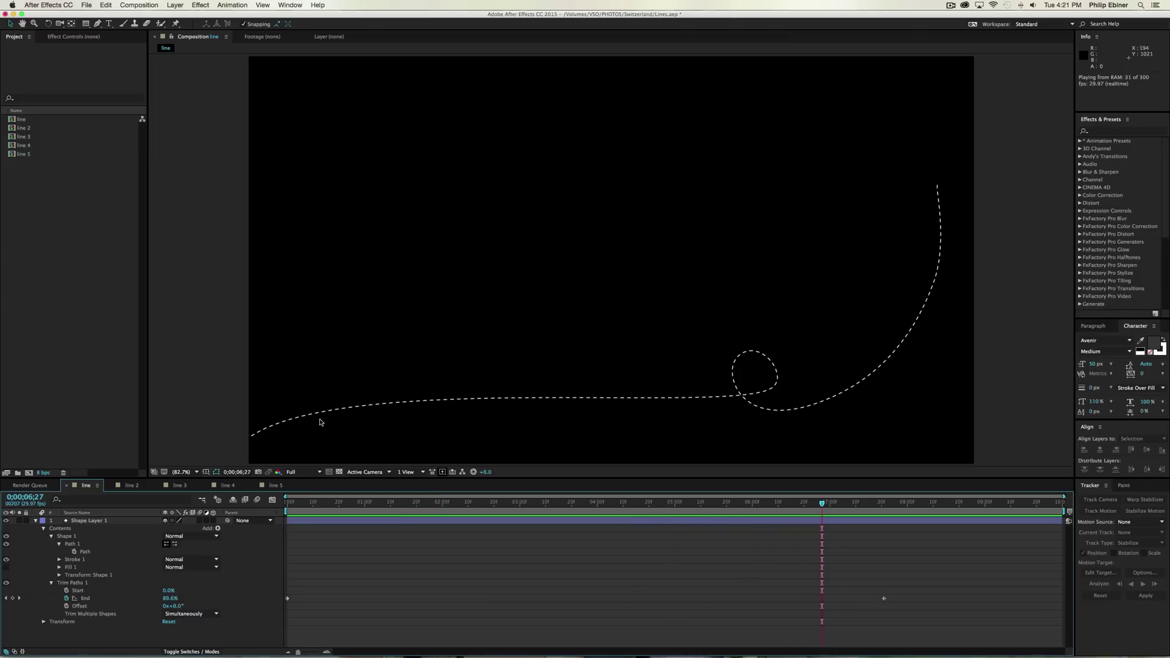
pyautogui.press('space')
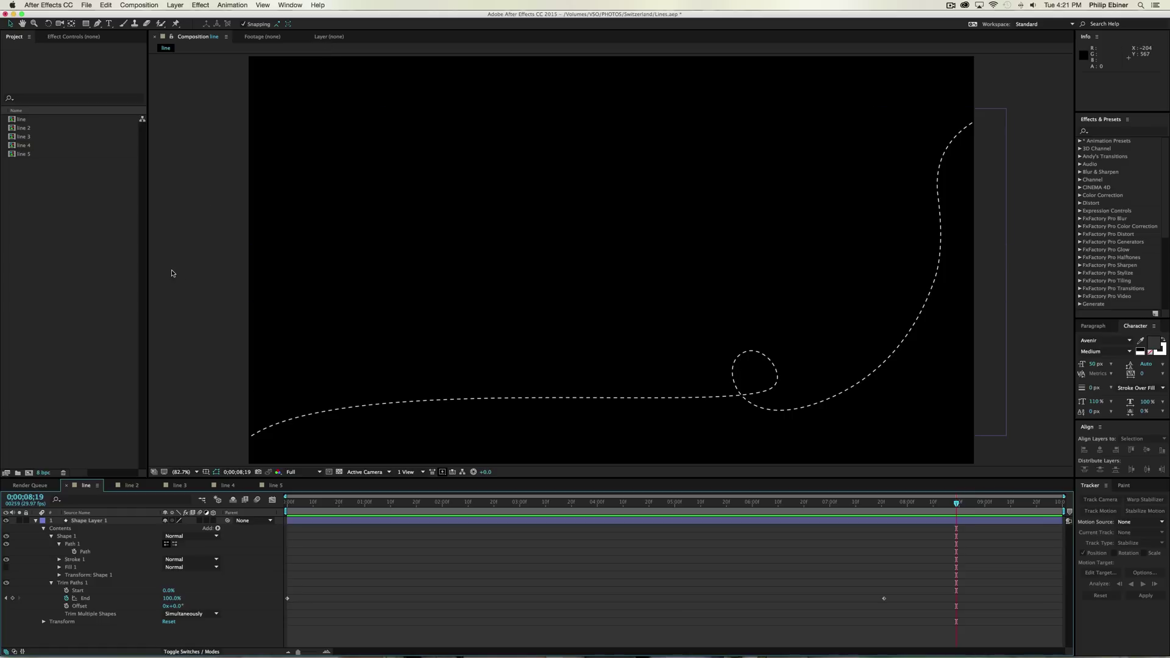
pyautogui.click(84, 221)
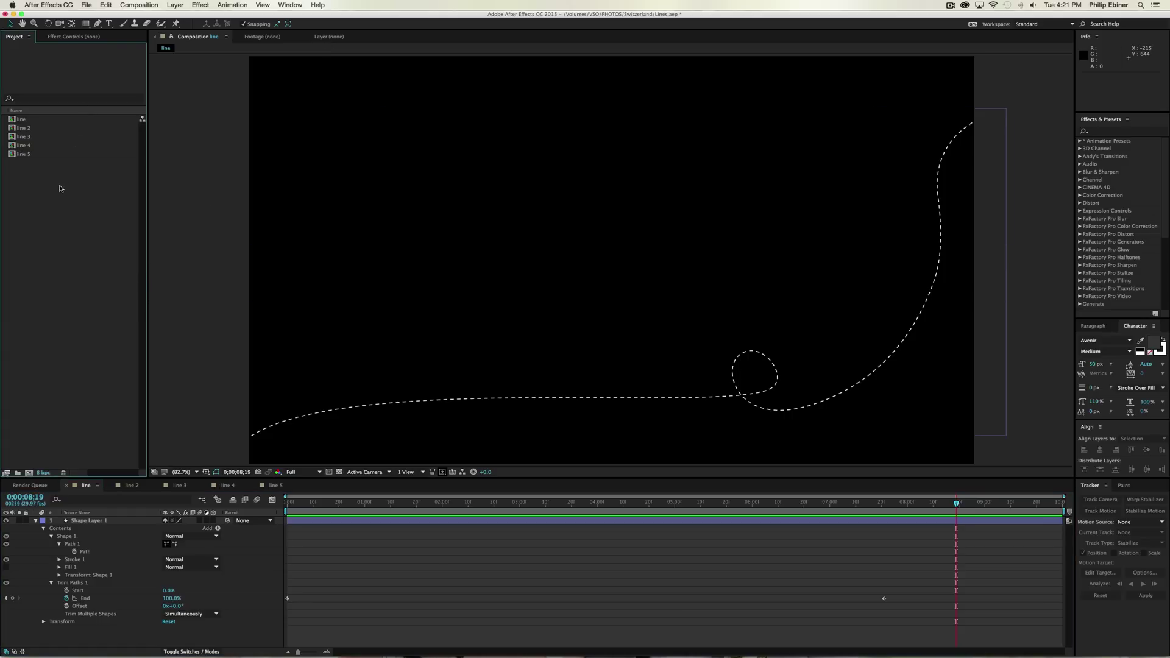
# Create the 1920×1080 Comp 1 and set the Pen tool to no fill with a white stroke.
pyautogui.click(28, 472)
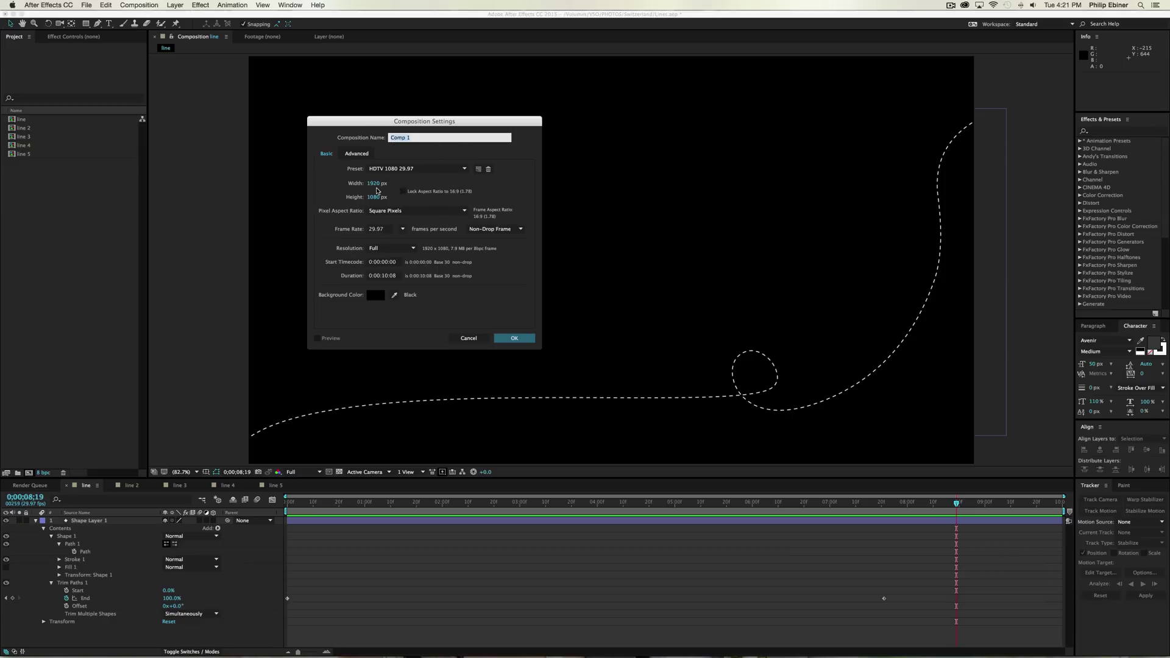
pyautogui.press('Return')
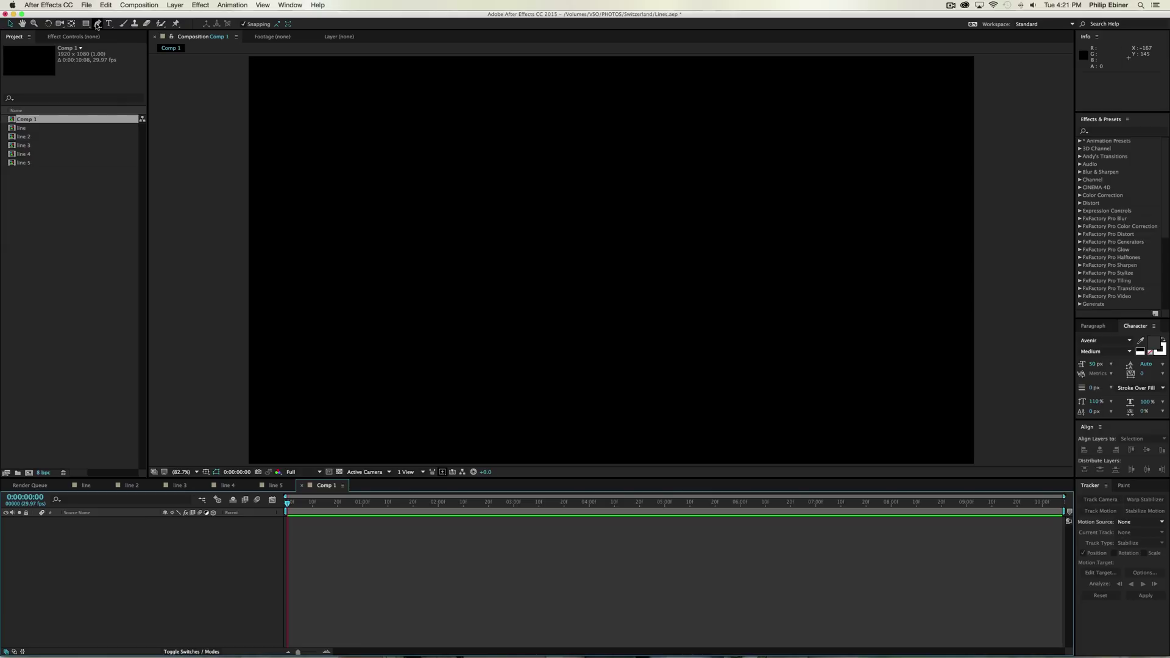
pyautogui.click(98, 24)
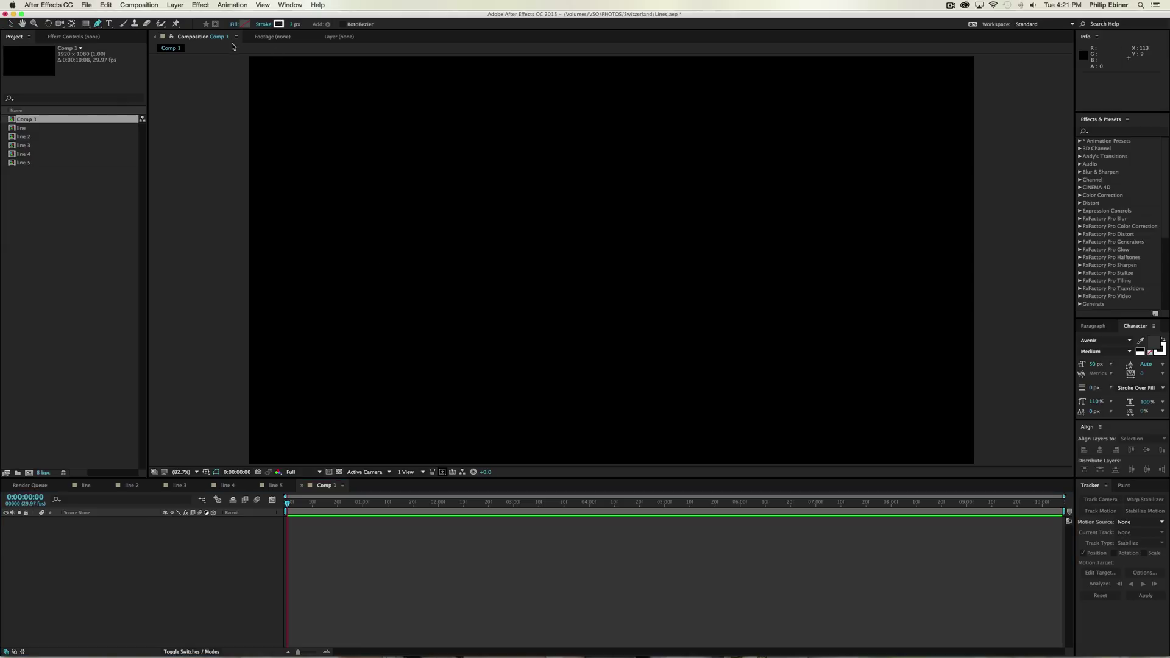
pyautogui.click(232, 25)
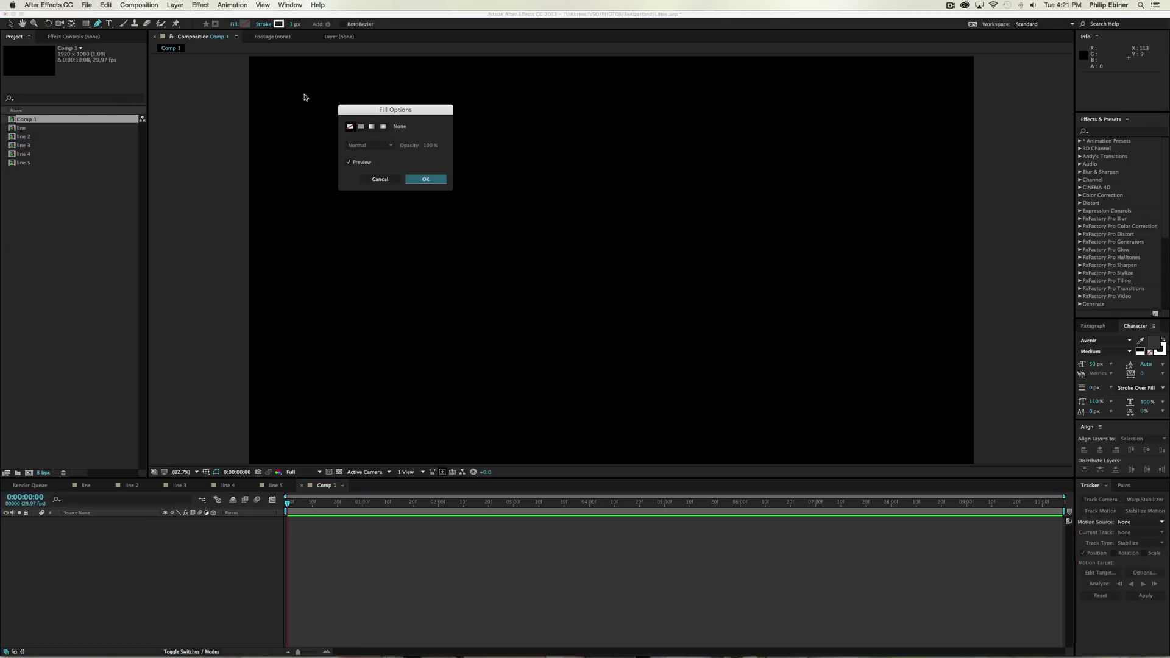
pyautogui.click(361, 126)
pyautogui.click(350, 126)
pyautogui.click(433, 180)
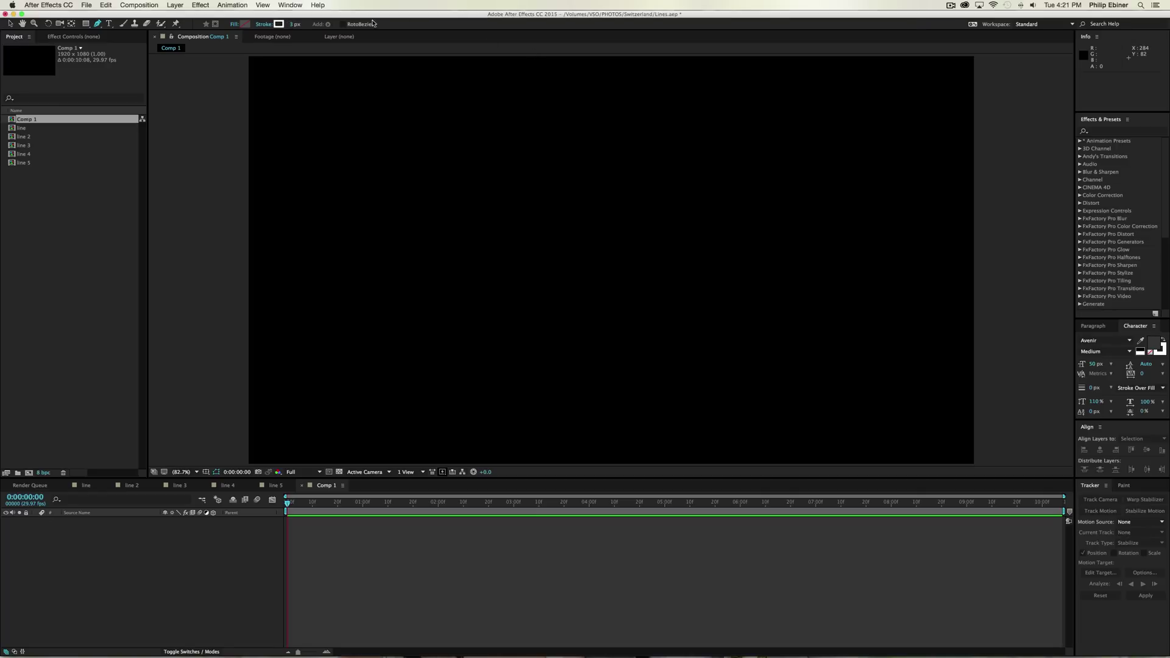
pyautogui.click(278, 25)
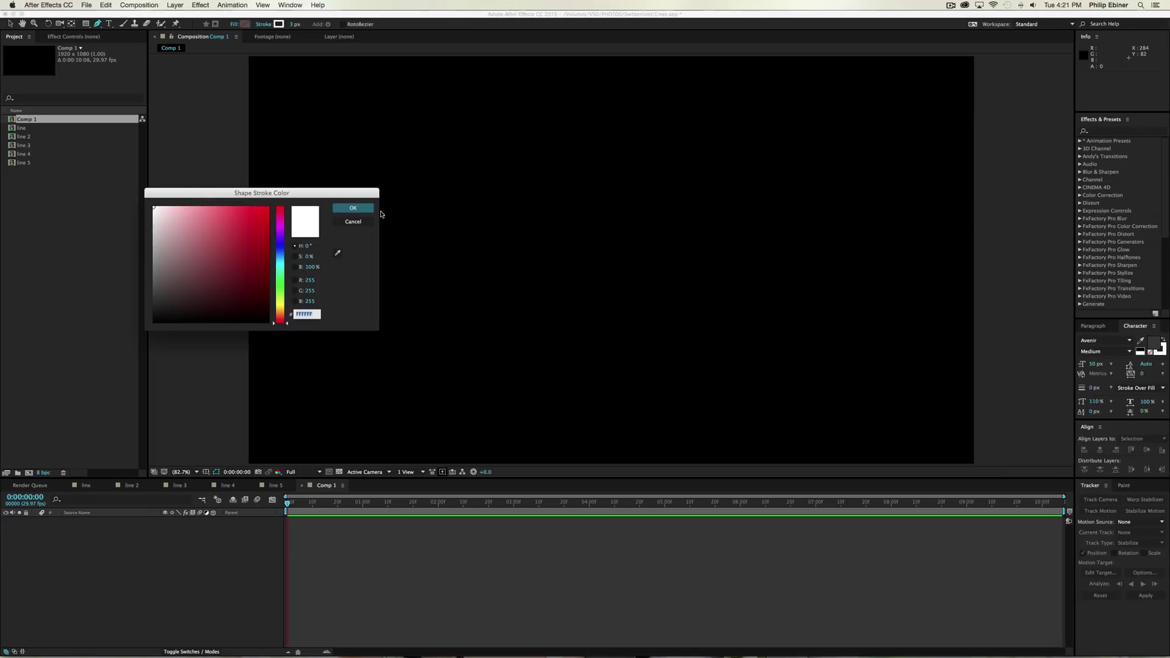
pyautogui.click(353, 208)
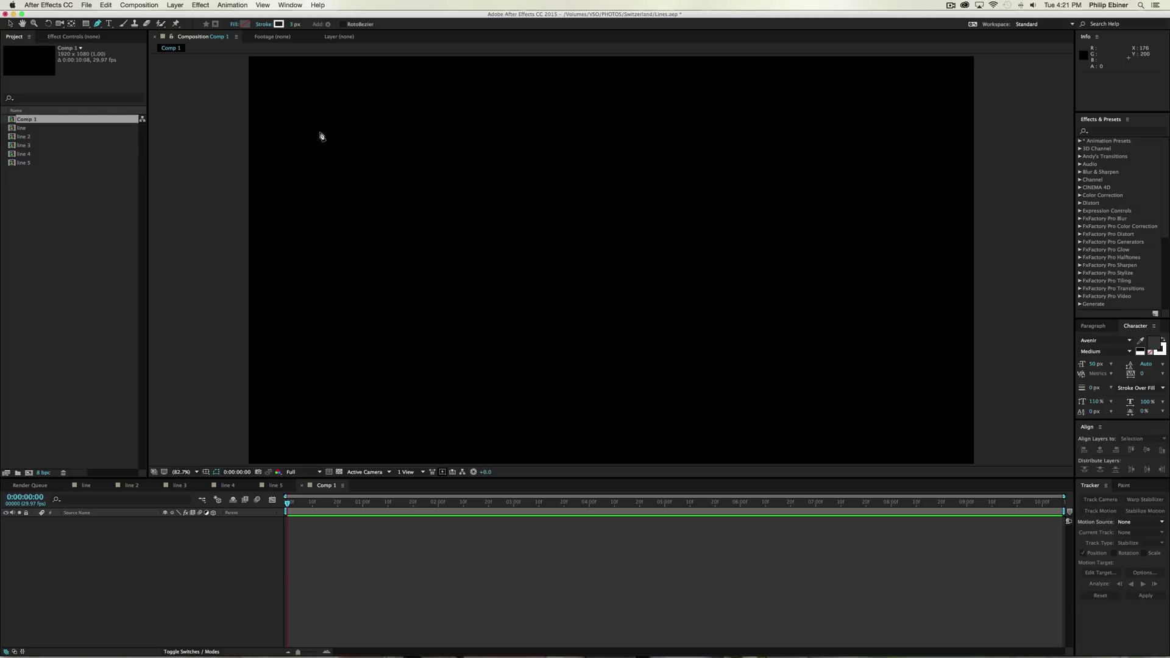
# Draw a six-point wavy Bezier line with the Pen from left of centre to the right edge.
pyautogui.click(87, 24)
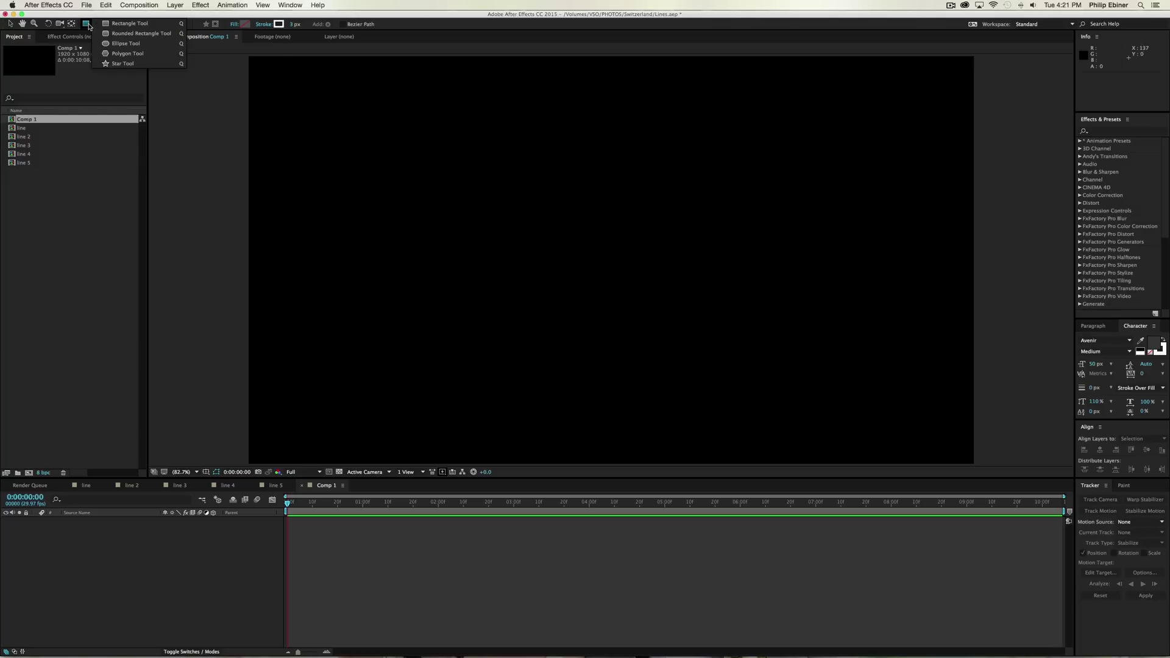
pyautogui.click(98, 24)
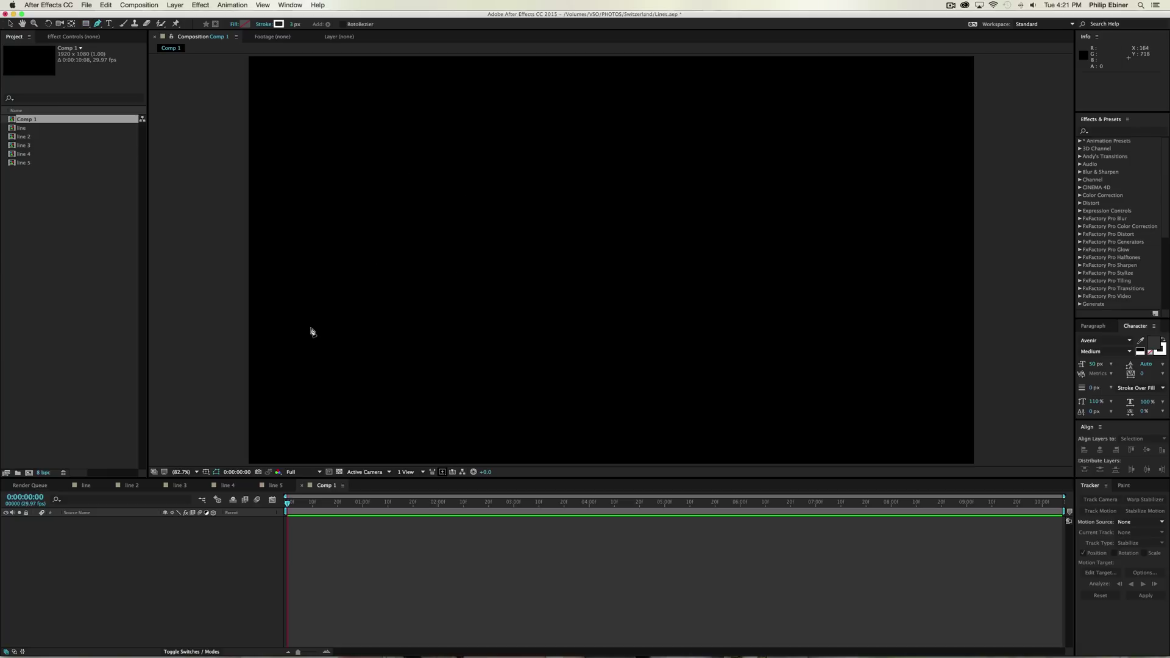
pyautogui.moveTo(298, 344); pyautogui.dragTo(331, 311)
pyautogui.moveTo(510, 332); pyautogui.dragTo(569, 371)
pyautogui.moveTo(662, 337); pyautogui.dragTo(691, 312)
pyautogui.moveTo(789, 274); pyautogui.dragTo(883, 318)
pyautogui.moveTo(920, 250); pyautogui.dragTo(947, 206)
pyautogui.moveTo(970, 251); pyautogui.dragTo(1004, 273)
pyautogui.click(390, 622)
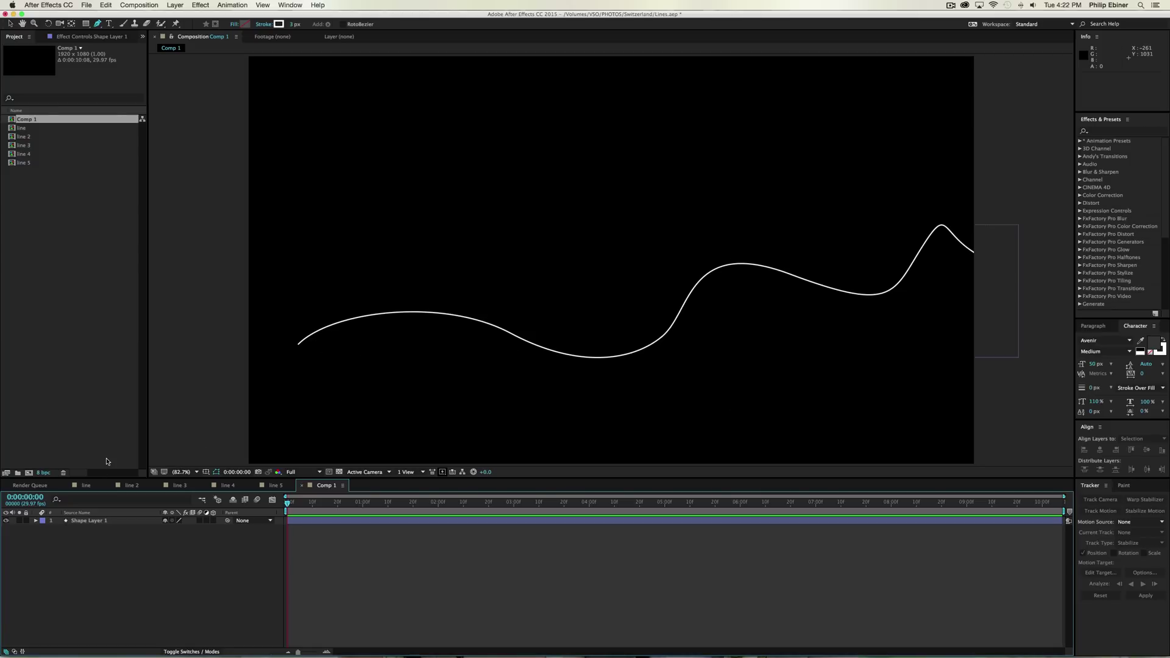
# Expand Shape Layer 1 down to its Contents > Shape 1 > Stroke 1 properties.
pyautogui.click(36, 521)
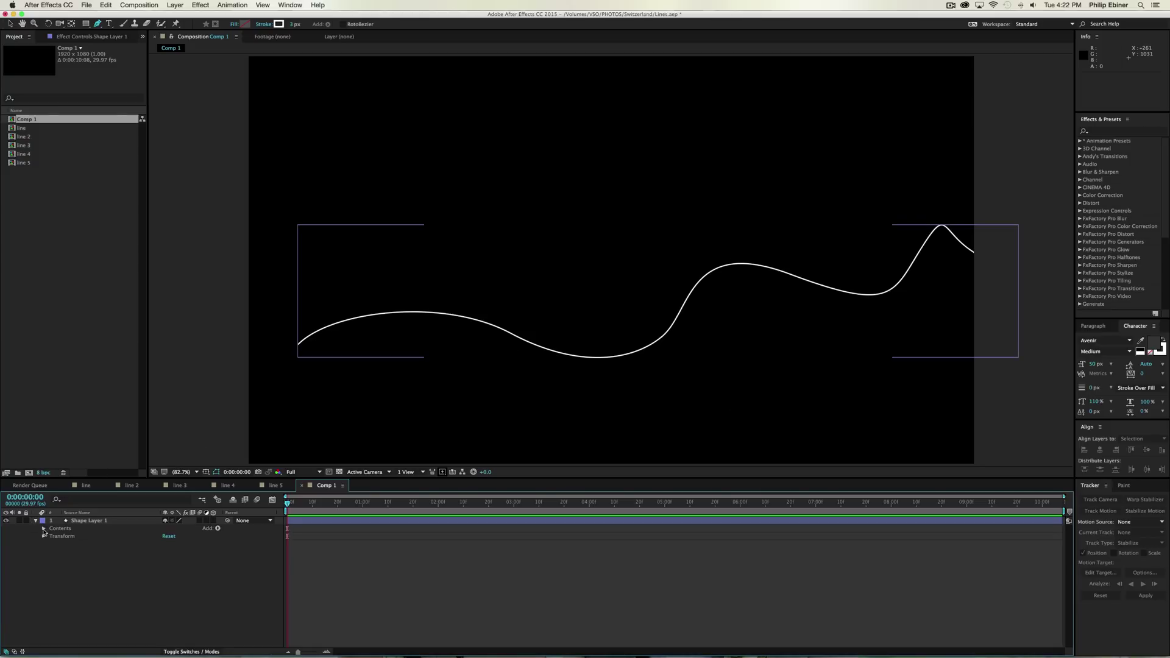
pyautogui.click(43, 528)
pyautogui.click(51, 536)
pyautogui.click(60, 552)
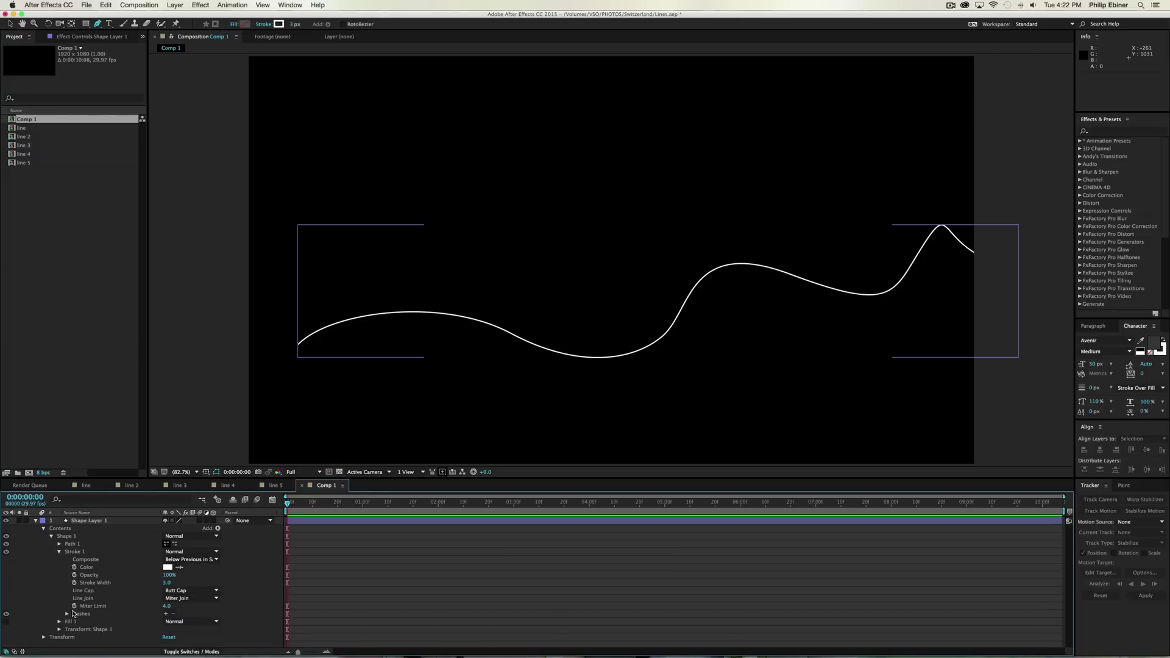
# Add dashes to the stroke with Dash 10 and Gap 10, after trying and undoing Gap 47.
pyautogui.click(163, 614)
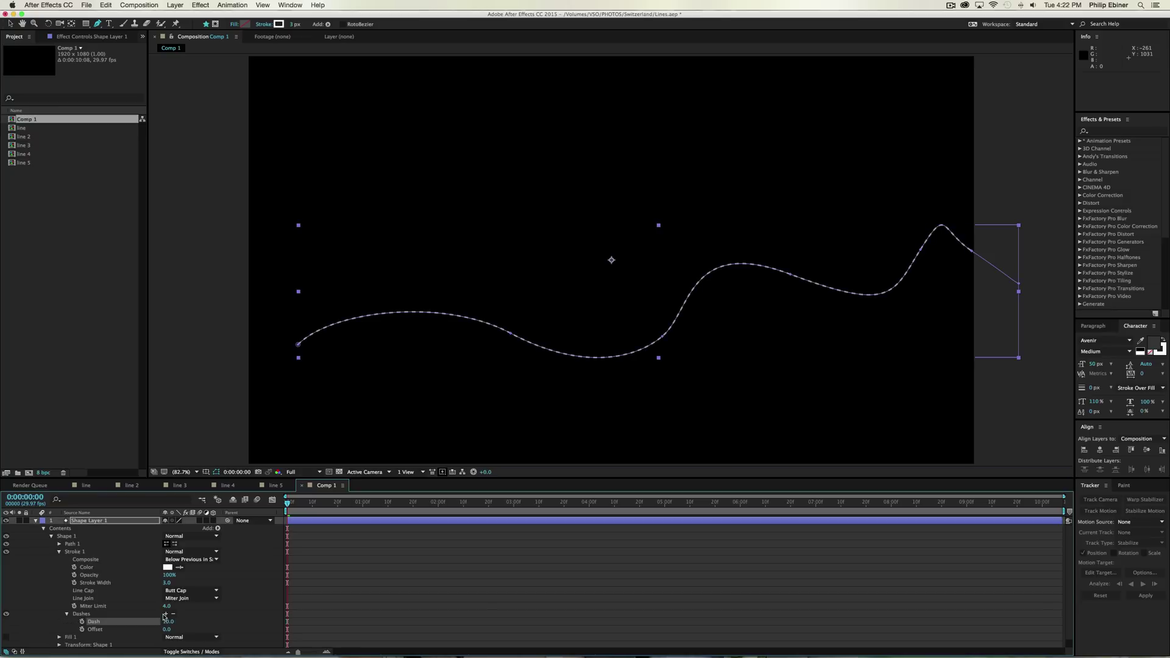
pyautogui.click(541, 538)
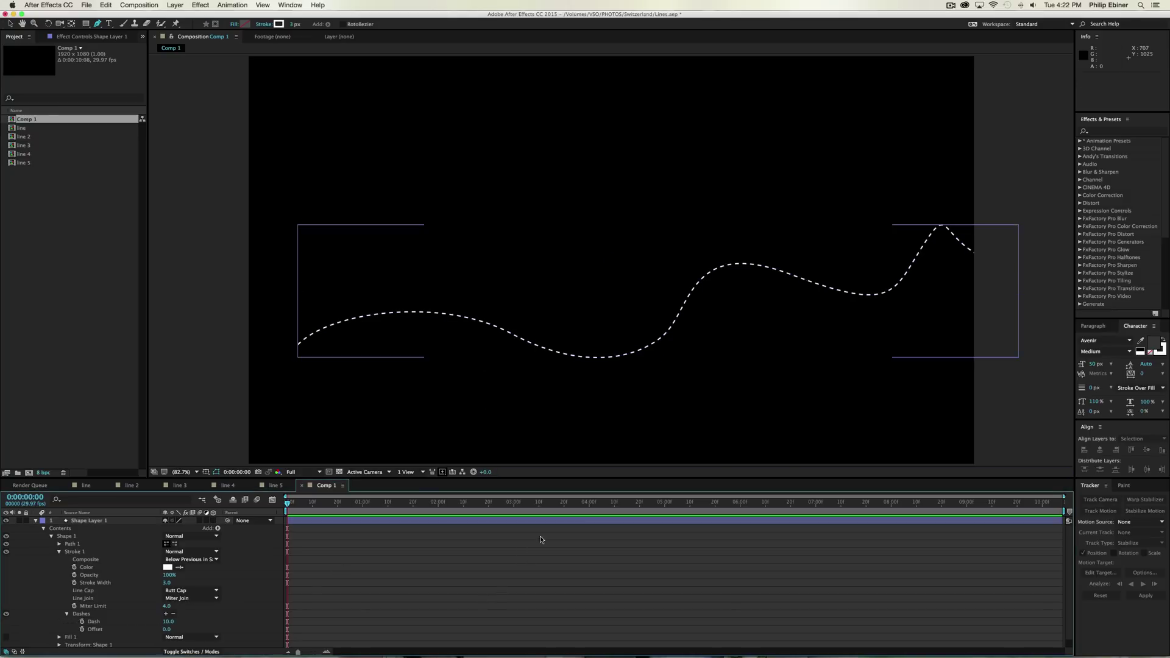
pyautogui.click(166, 613)
pyautogui.scroll(-1, 331, 616)
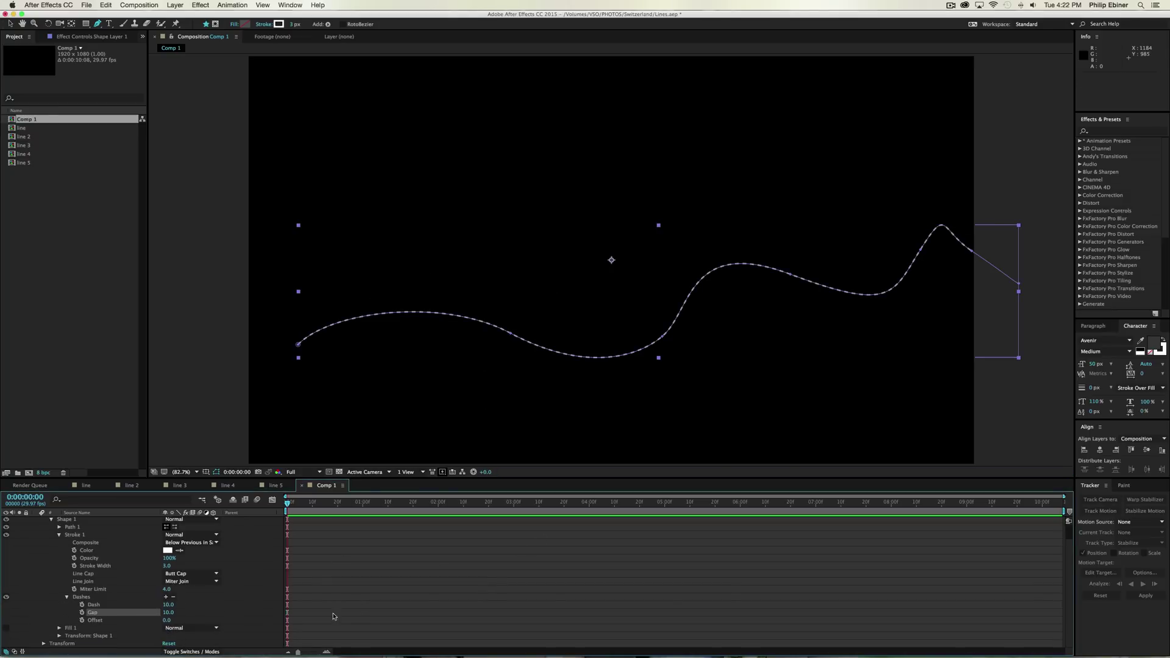
pyautogui.click(331, 616)
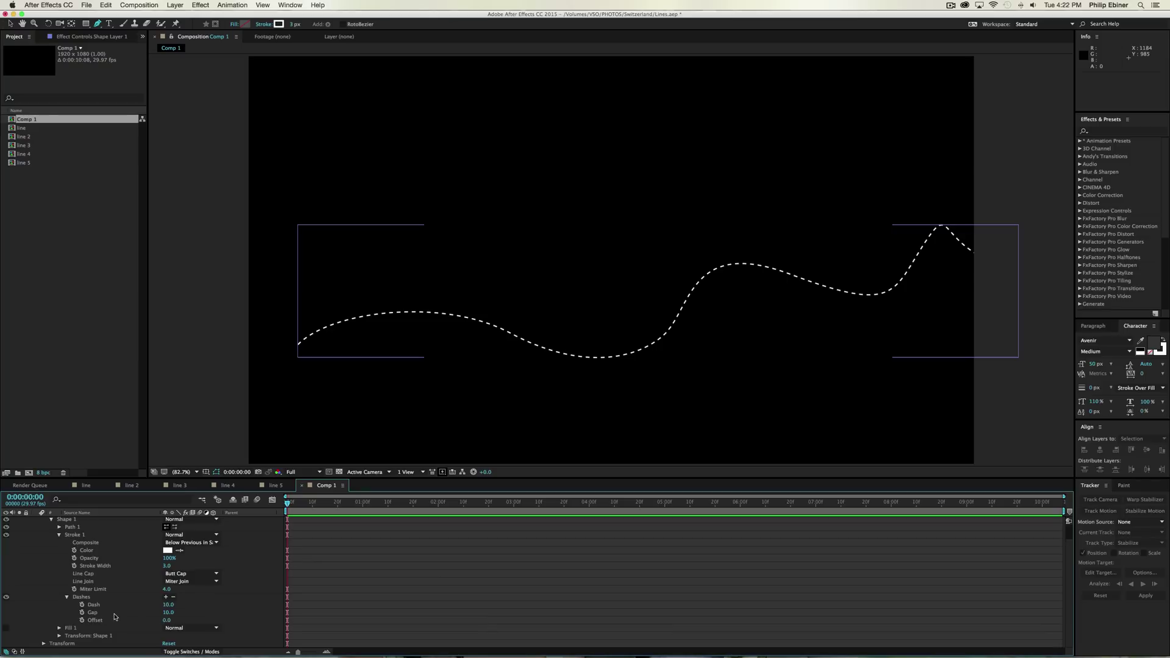
pyautogui.moveTo(167, 612); pyautogui.dragTo(183, 612)
pyautogui.press('F2')
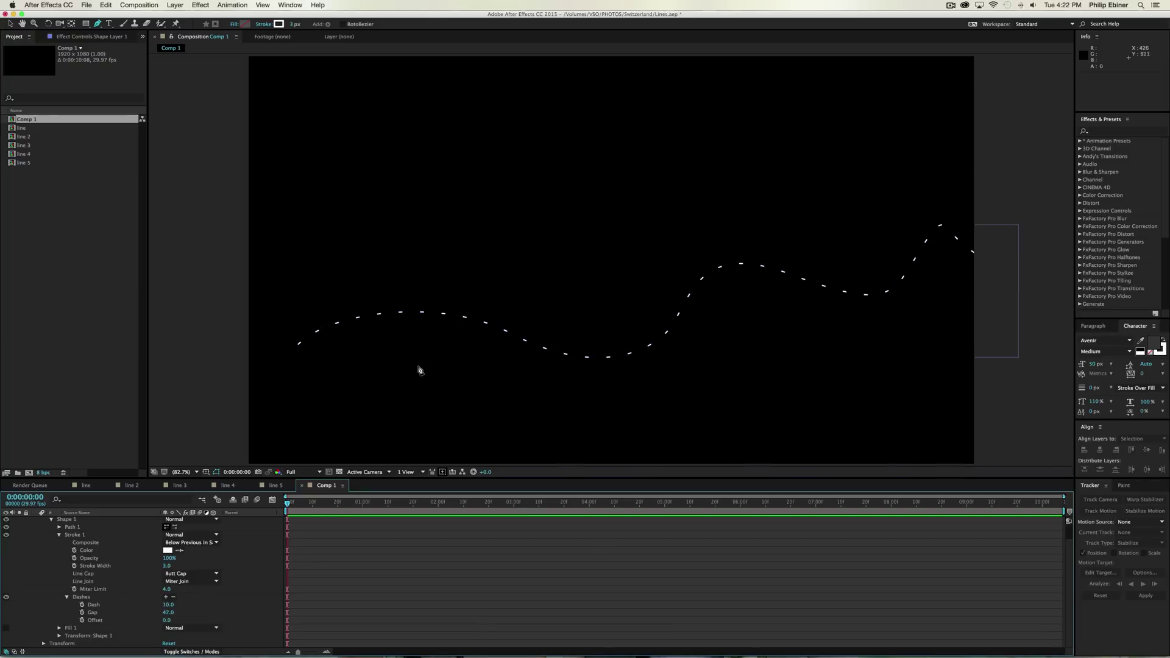
pyautogui.press('super+z')
pyautogui.press('super+z')
pyautogui.press('super+z')
pyautogui.press('super+z')
pyautogui.press('super+z')
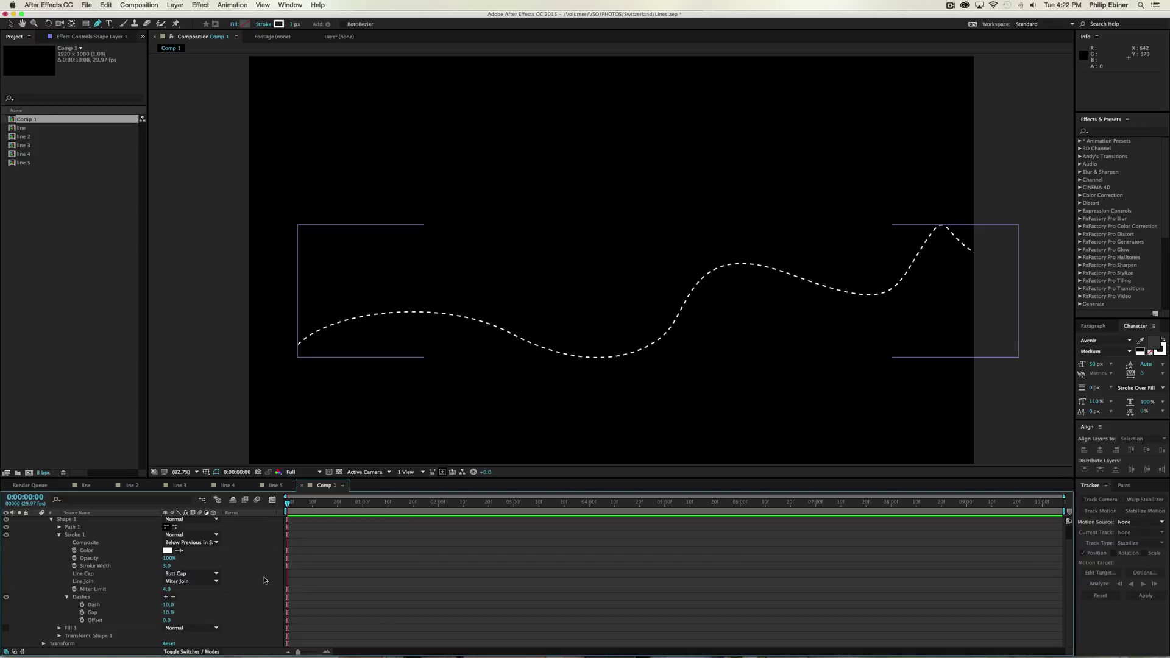
pyautogui.scroll(1, 263, 579)
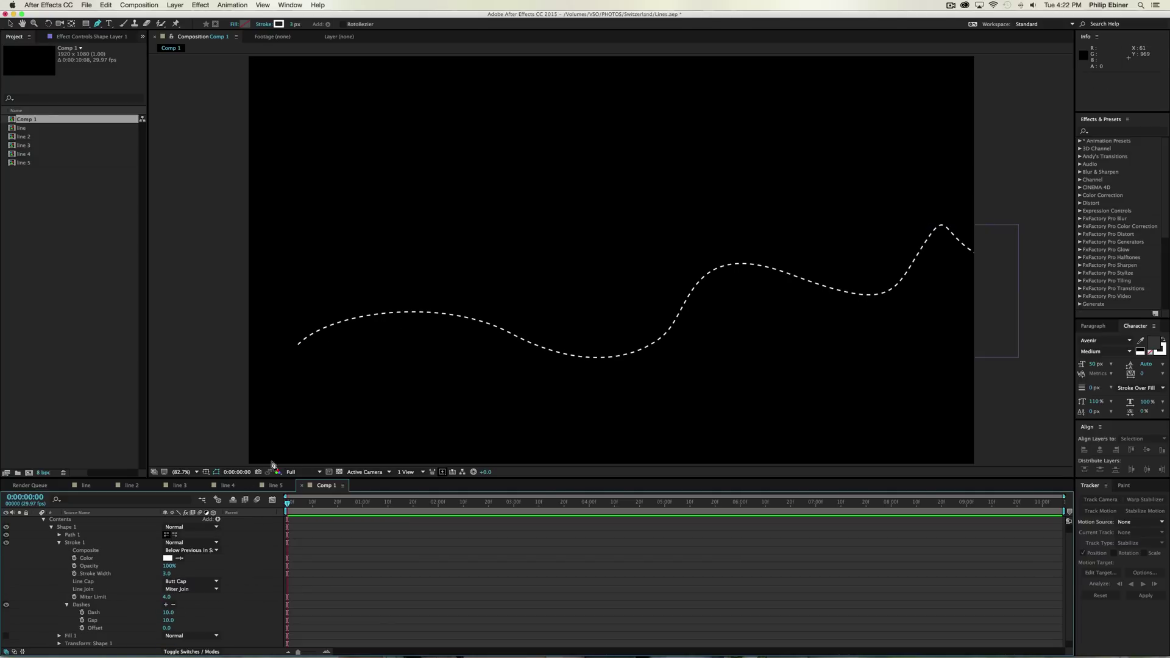
# Give the dashes a Round Cap line end and zoom in to inspect them.
pyautogui.click(201, 582)
pyautogui.click(201, 590)
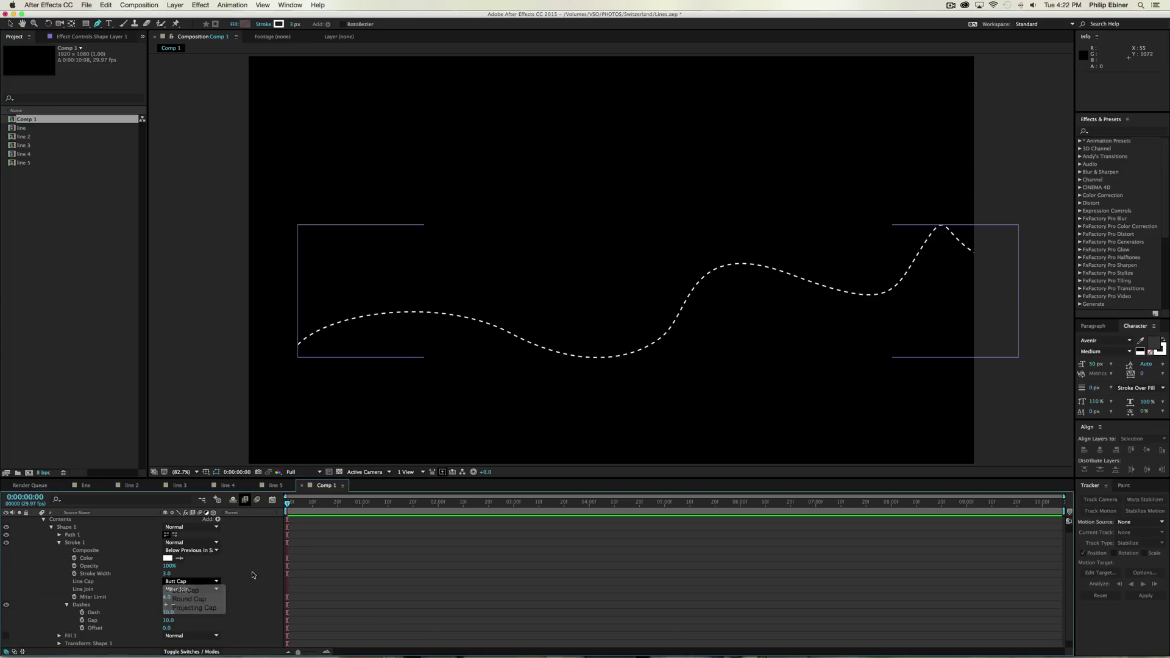
pyautogui.press('z')
pyautogui.click(468, 316)
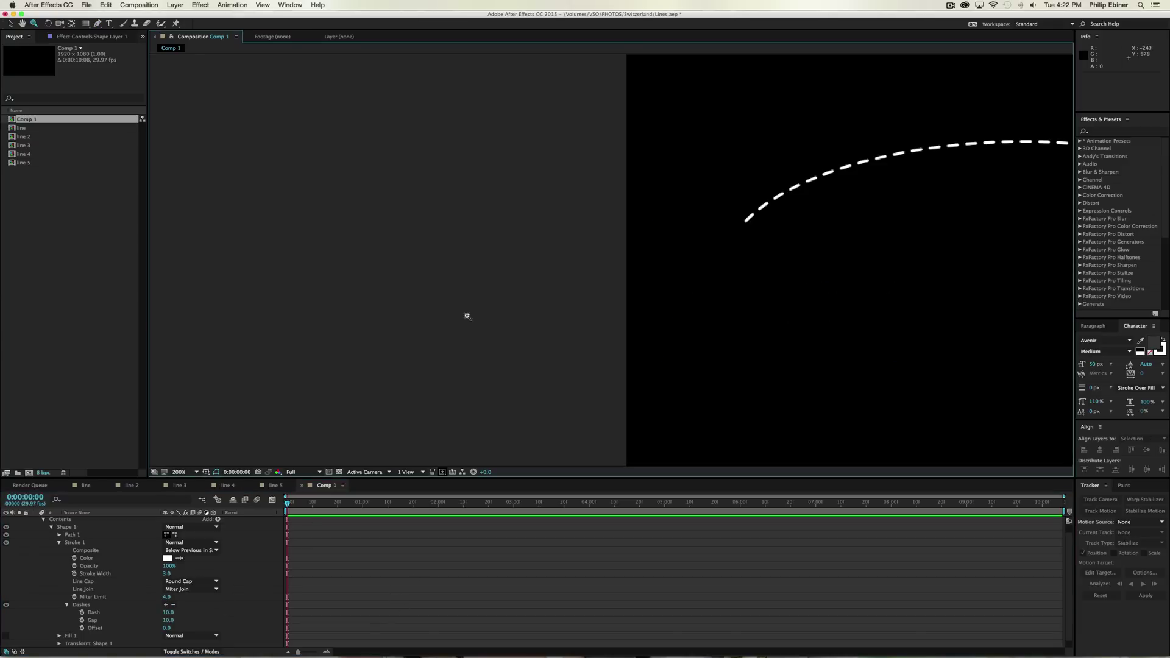
pyautogui.click(810, 183)
pyautogui.click(665, 217)
pyautogui.click(592, 297)
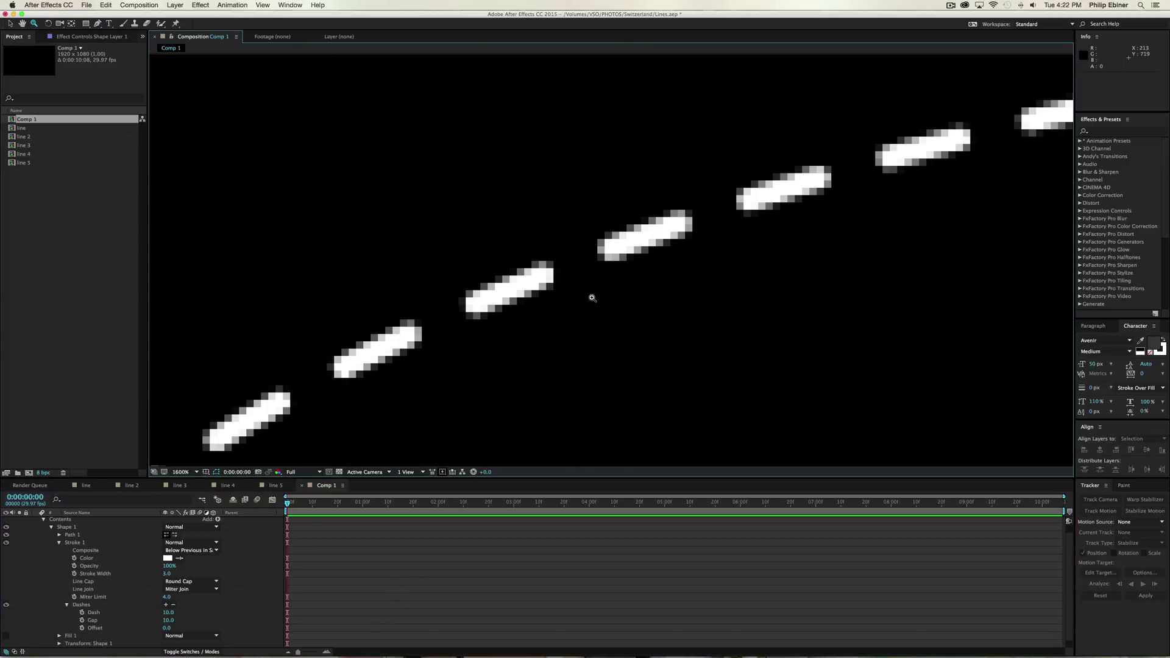
# Compare against Butt Cap, restore Round Cap, and zoom the viewer back to fit.
pyautogui.press('v')
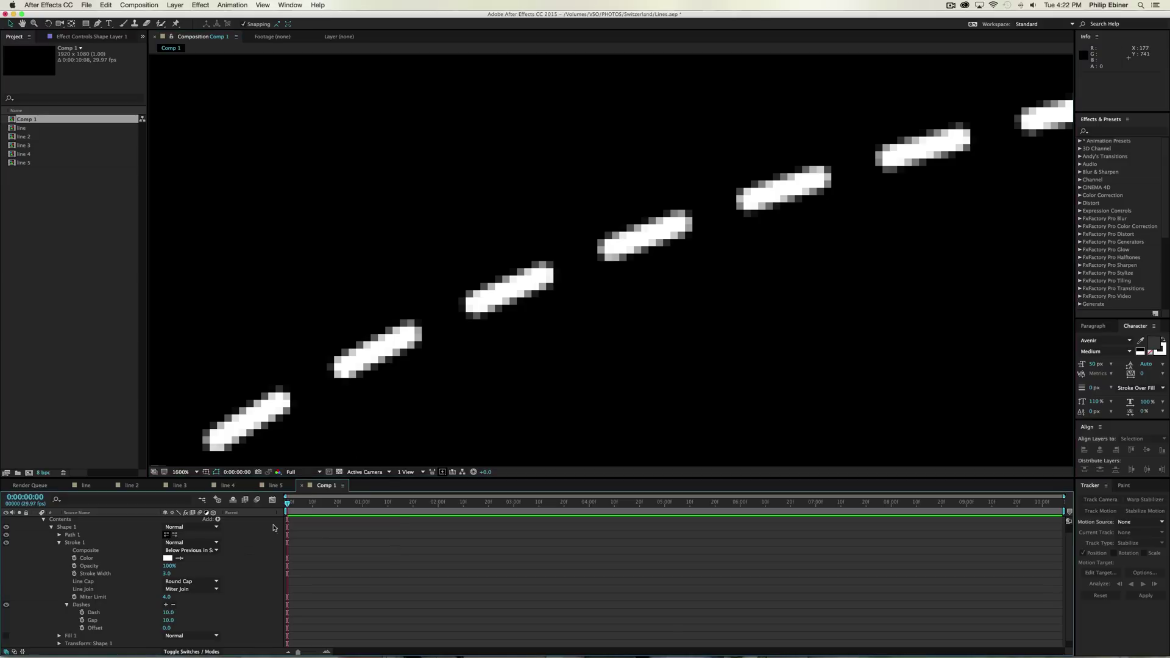
pyautogui.click(207, 581)
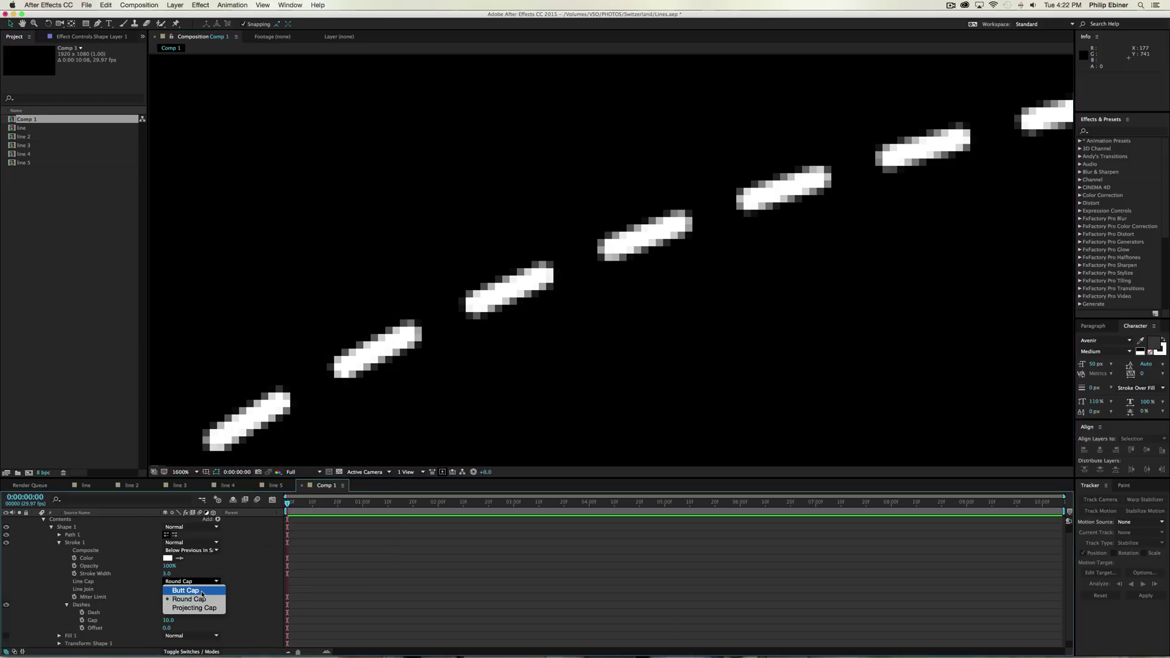
pyautogui.click(183, 574)
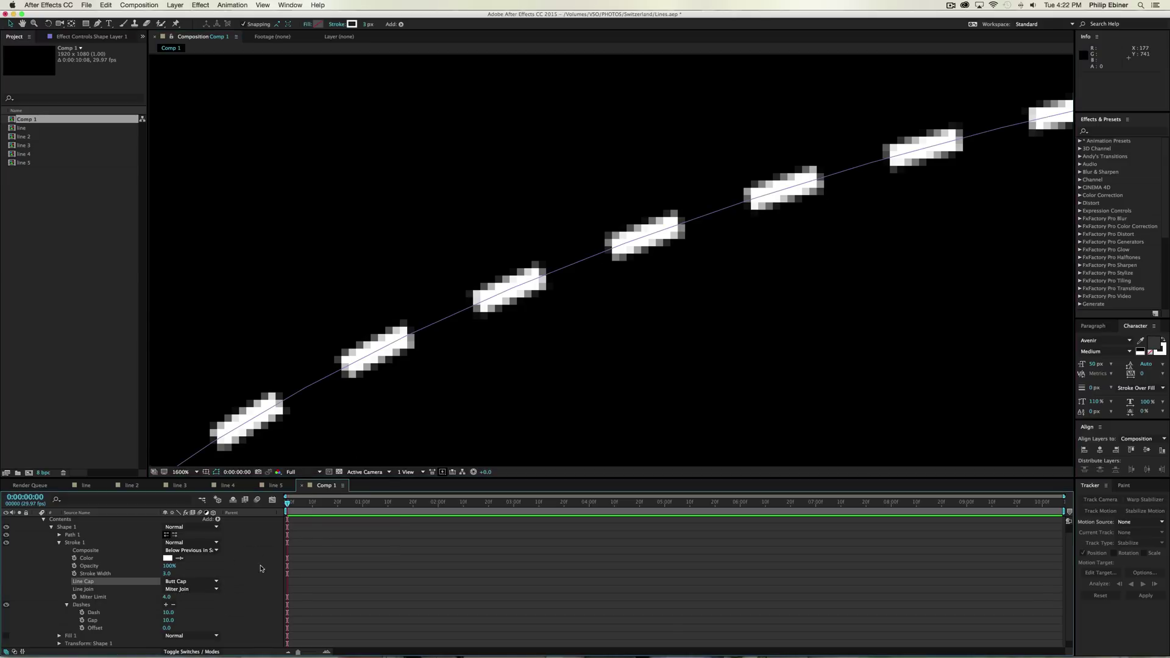
pyautogui.click(207, 581)
pyautogui.click(207, 600)
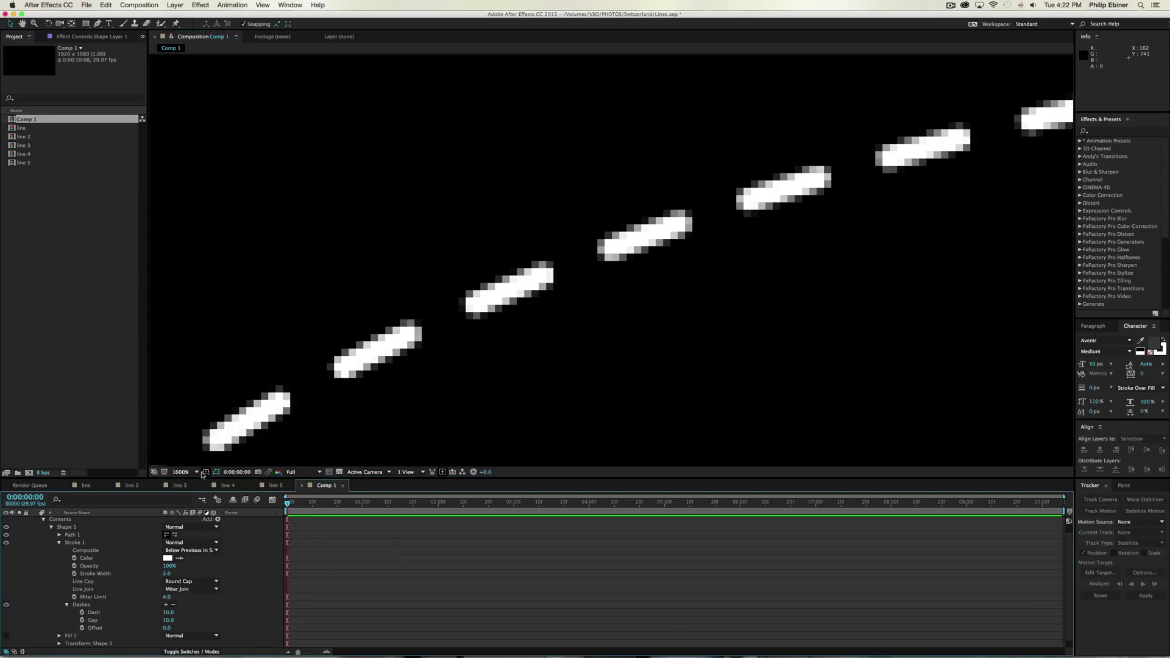
pyautogui.click(182, 472)
pyautogui.click(195, 489)
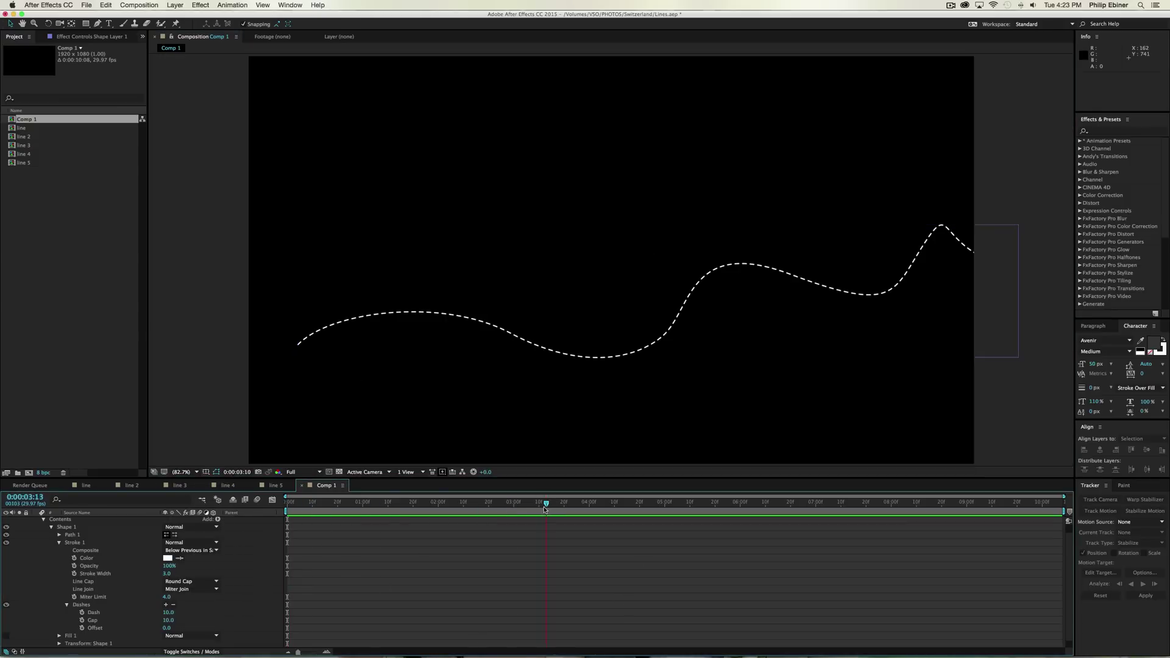
# Add a Trim Paths modifier to Shape 1 and reveal its settings.
pyautogui.scroll(1, 238, 533)
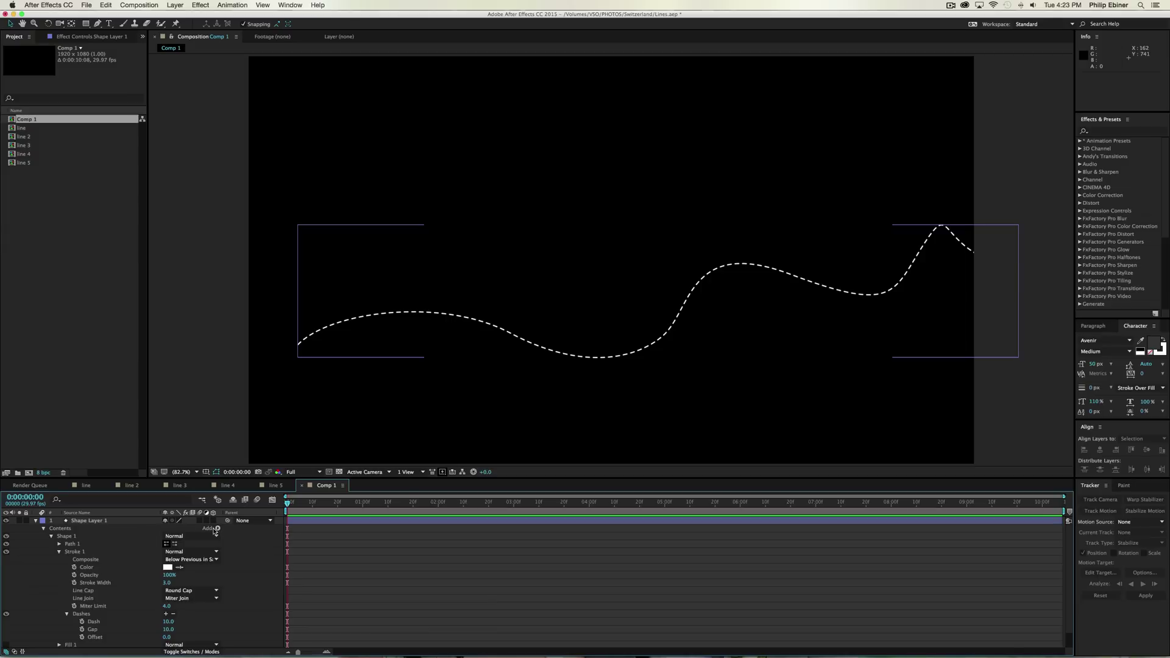
pyautogui.click(219, 528)
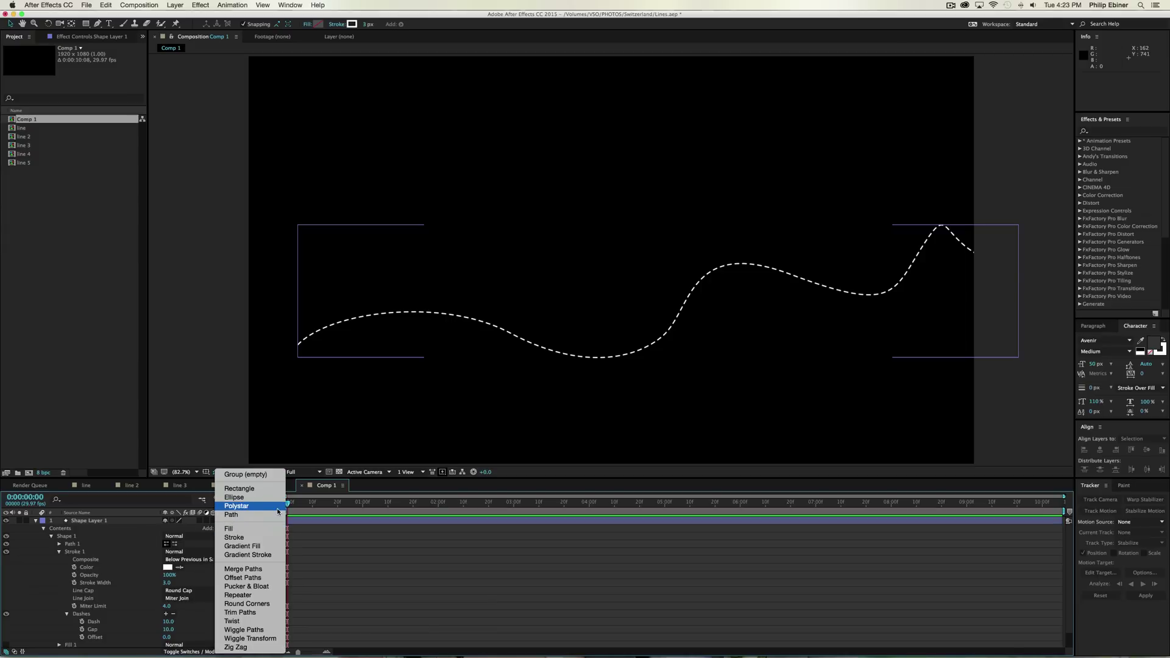
pyautogui.click(273, 614)
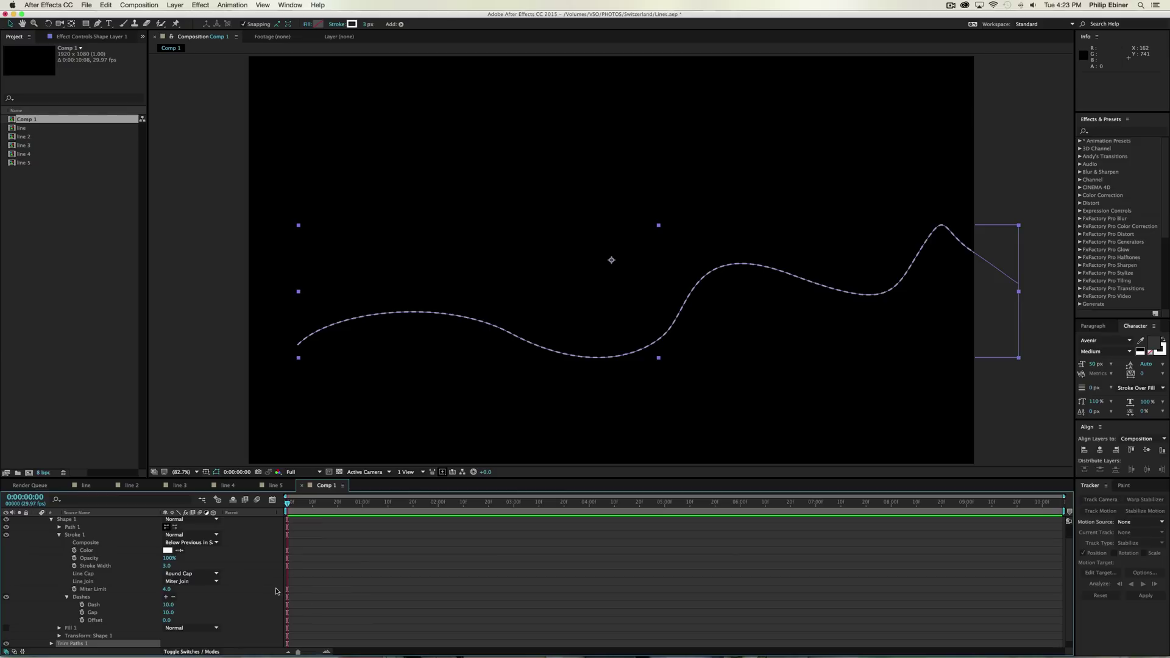
pyautogui.scroll(-1, 301, 590)
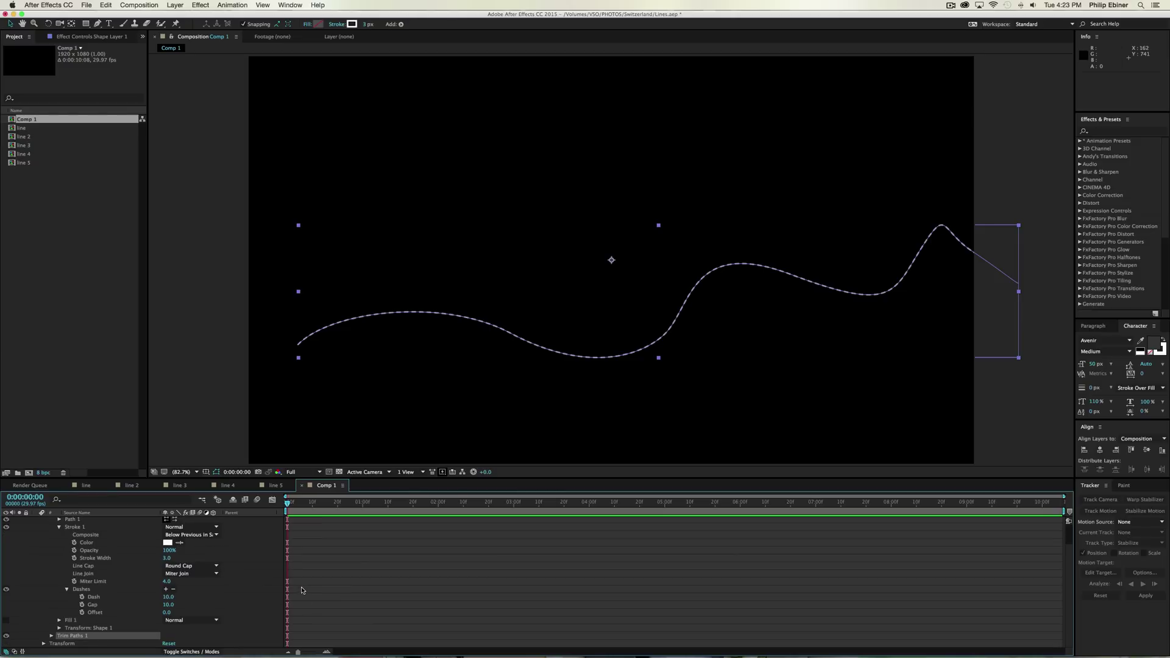
pyautogui.click(56, 639)
pyautogui.click(52, 636)
pyautogui.scroll(-3, 293, 589)
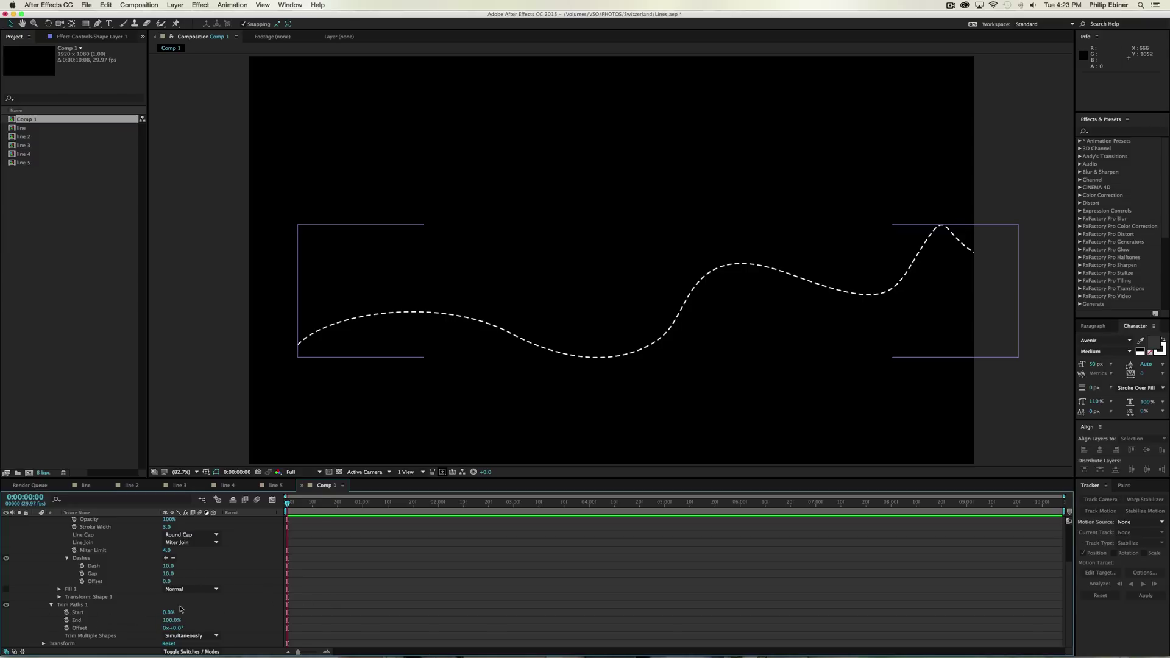
# Try Trim Paths End at 50%, then scrub End down to 0% to hide the line.
pyautogui.moveTo(174, 621); pyautogui.dragTo(171, 622)
pyautogui.click(171, 622)
pyautogui.write('5')
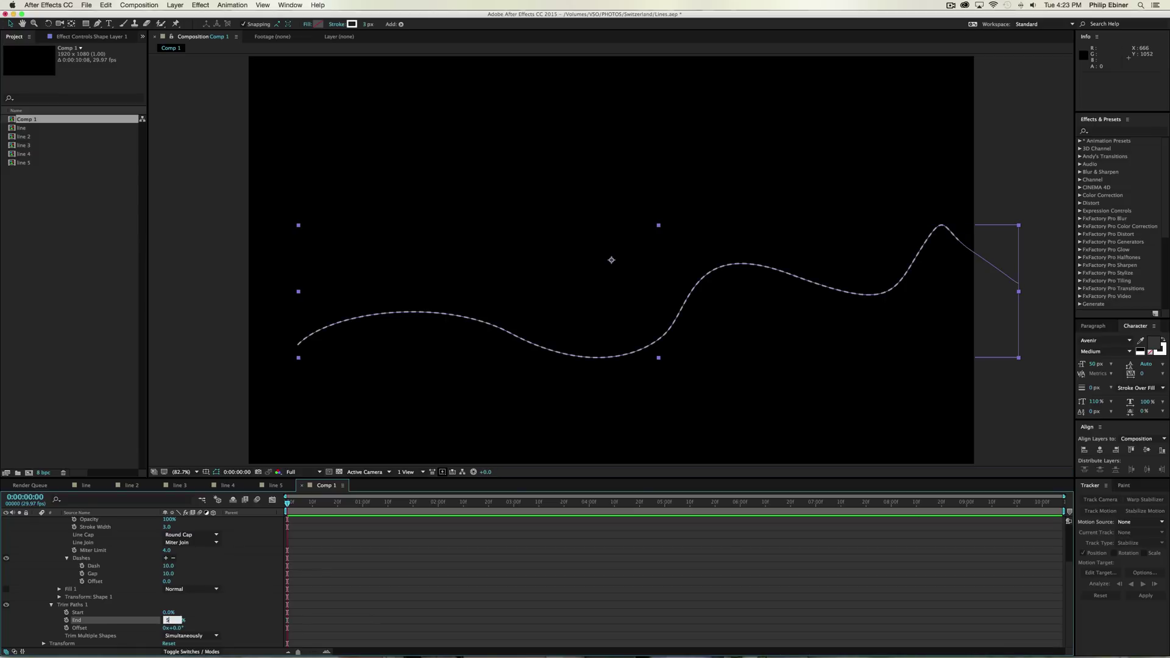
pyautogui.write('0')
pyautogui.press('Return')
pyautogui.click(415, 553)
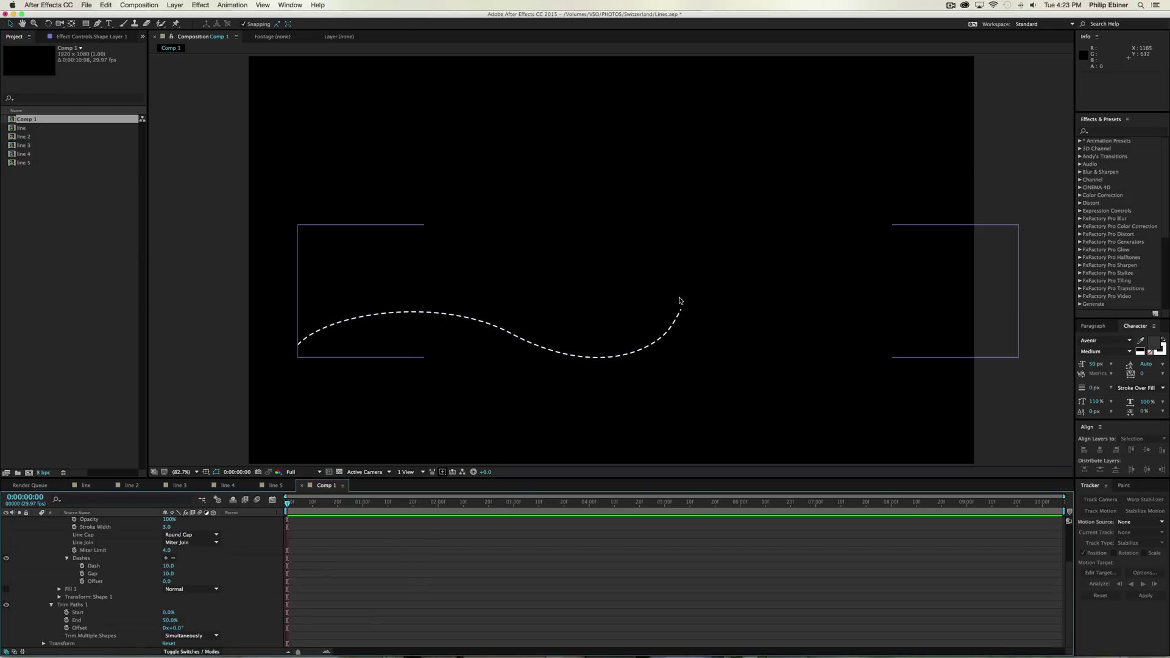
pyautogui.moveTo(171, 621); pyautogui.dragTo(166, 621)
pyautogui.click(429, 613)
# Keyframe Trim Paths End from 0% at 0:00 to 100% at about five seconds.
pyautogui.click(77, 620)
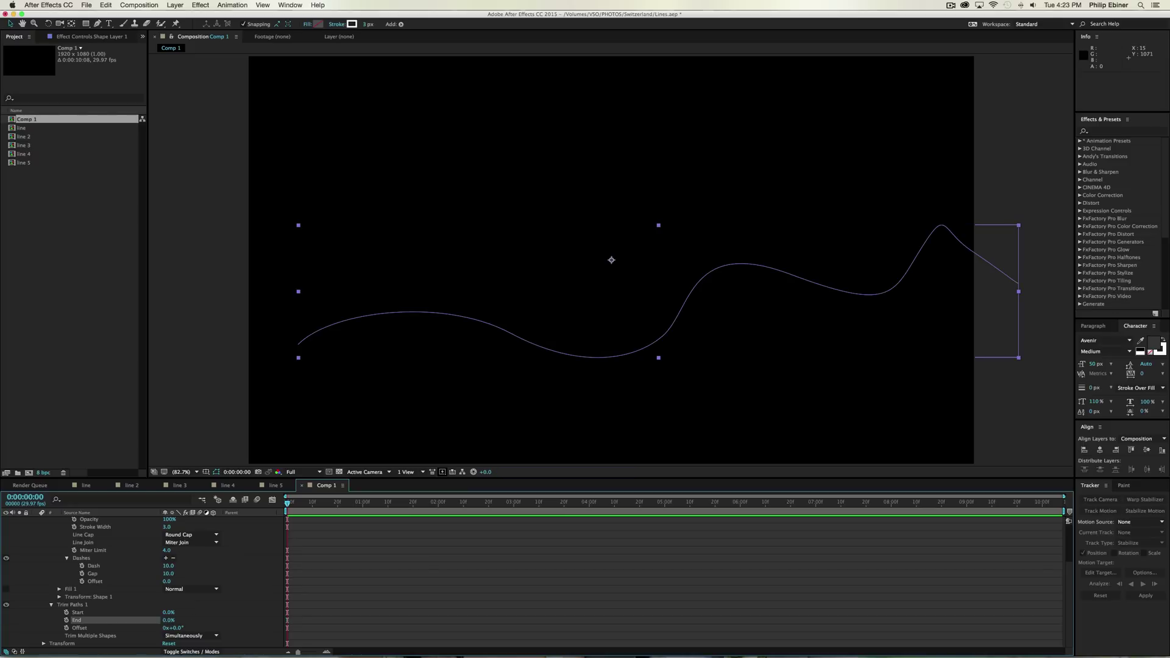
pyautogui.click(67, 620)
pyautogui.moveTo(304, 502); pyautogui.dragTo(667, 503)
pyautogui.click(168, 621)
pyautogui.write('00')
pyautogui.press('Return')
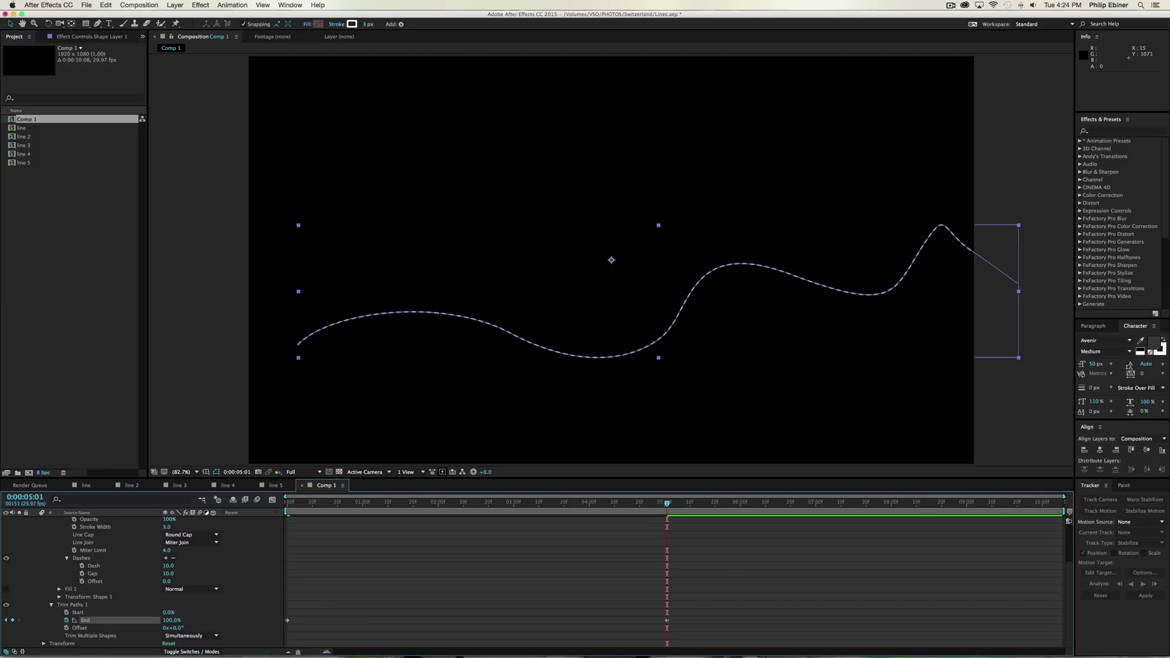
pyautogui.click(484, 542)
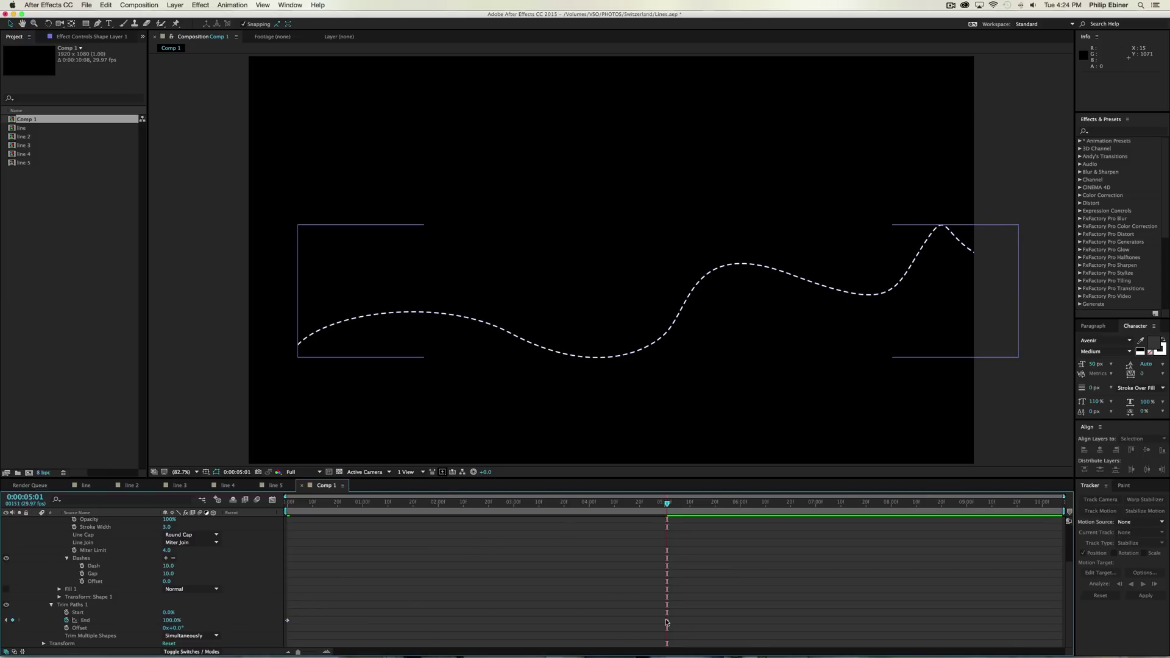
# Scrub and preview the draw-on animation, then park the playhead at 0:00:01:25.
pyautogui.moveTo(330, 502); pyautogui.dragTo(617, 517)
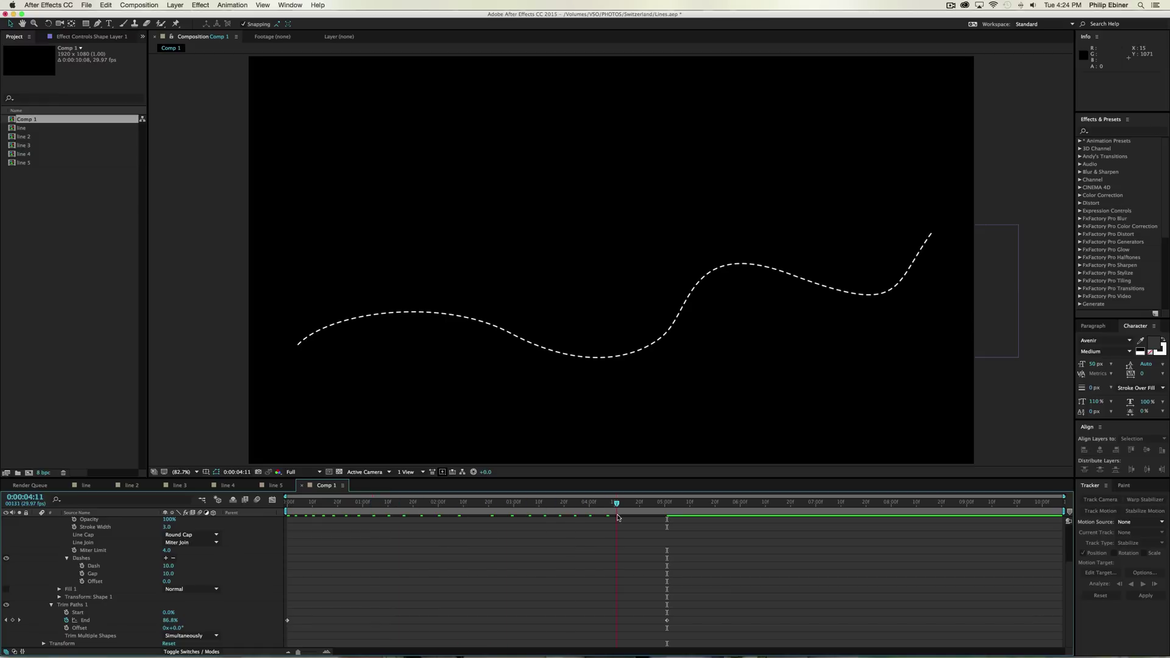
pyautogui.press('space')
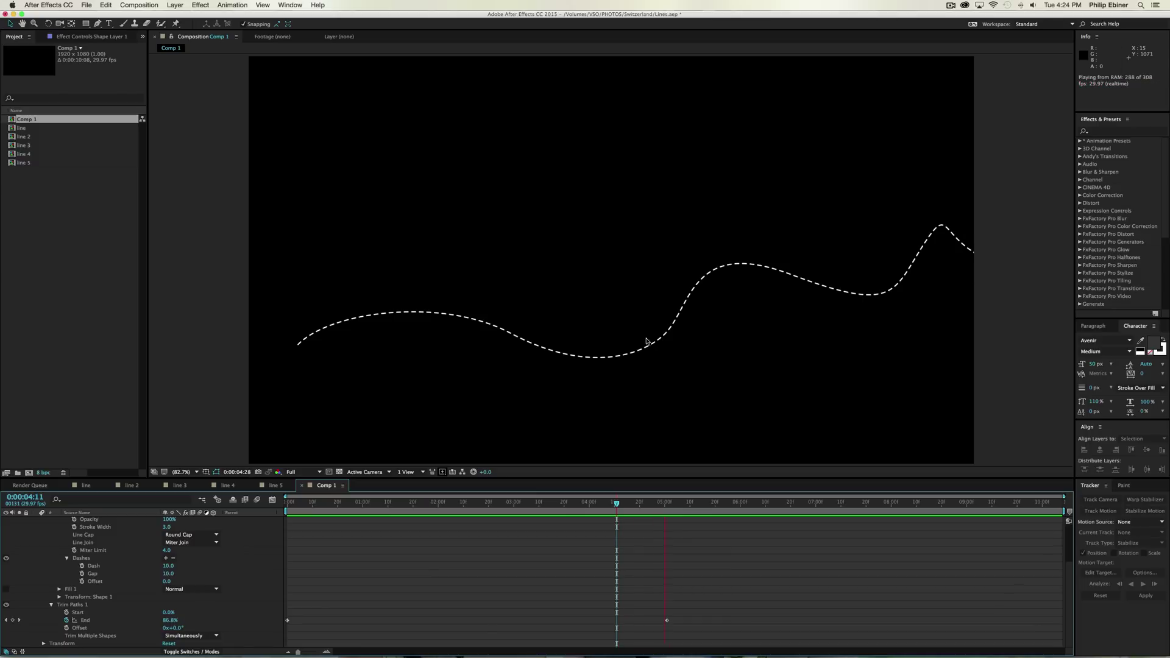
pyautogui.press('space')
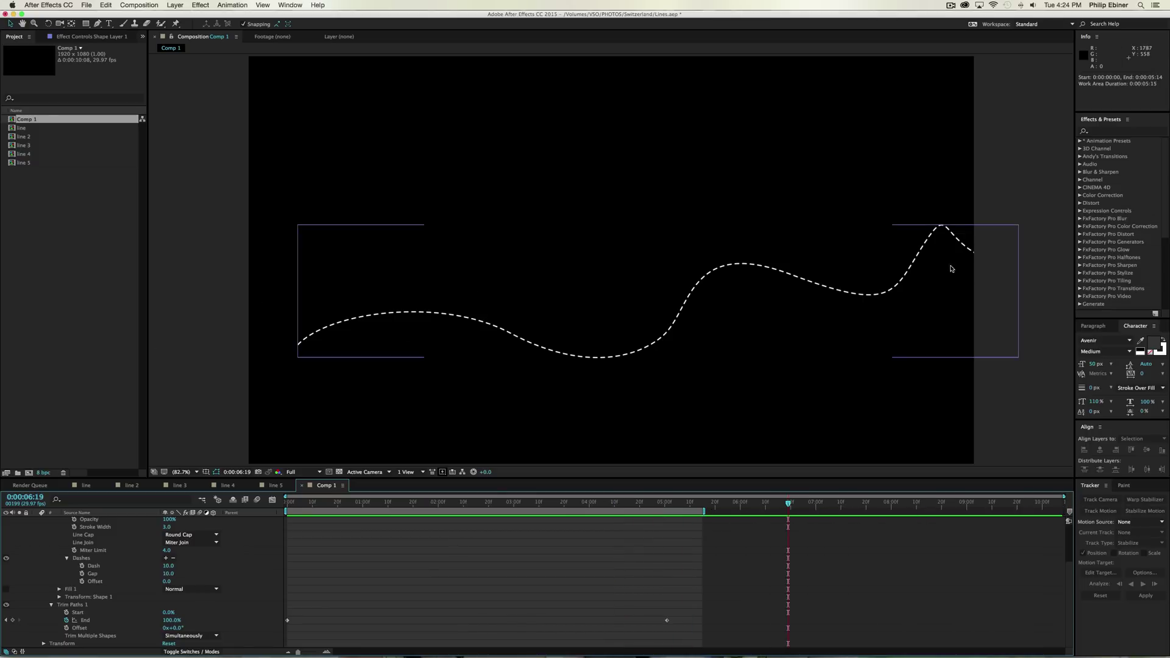
pyautogui.click(426, 506)
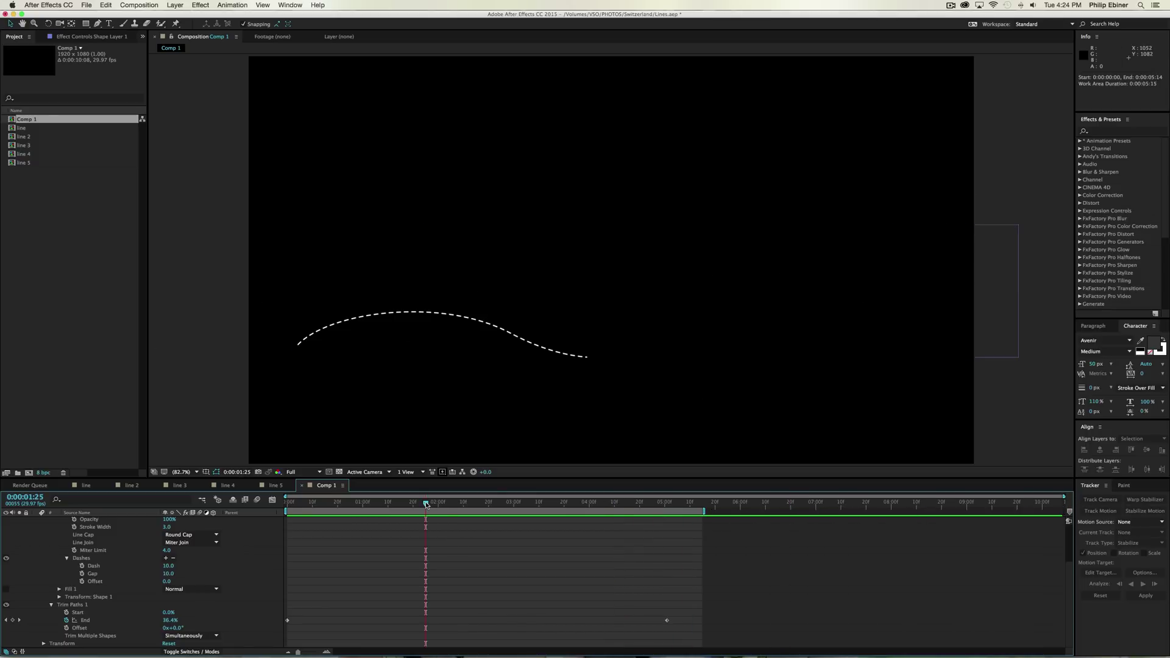
# Scrub the timeline and test trimming the line's Start, resetting it to 0%.
pyautogui.moveTo(427, 505); pyautogui.dragTo(395, 505)
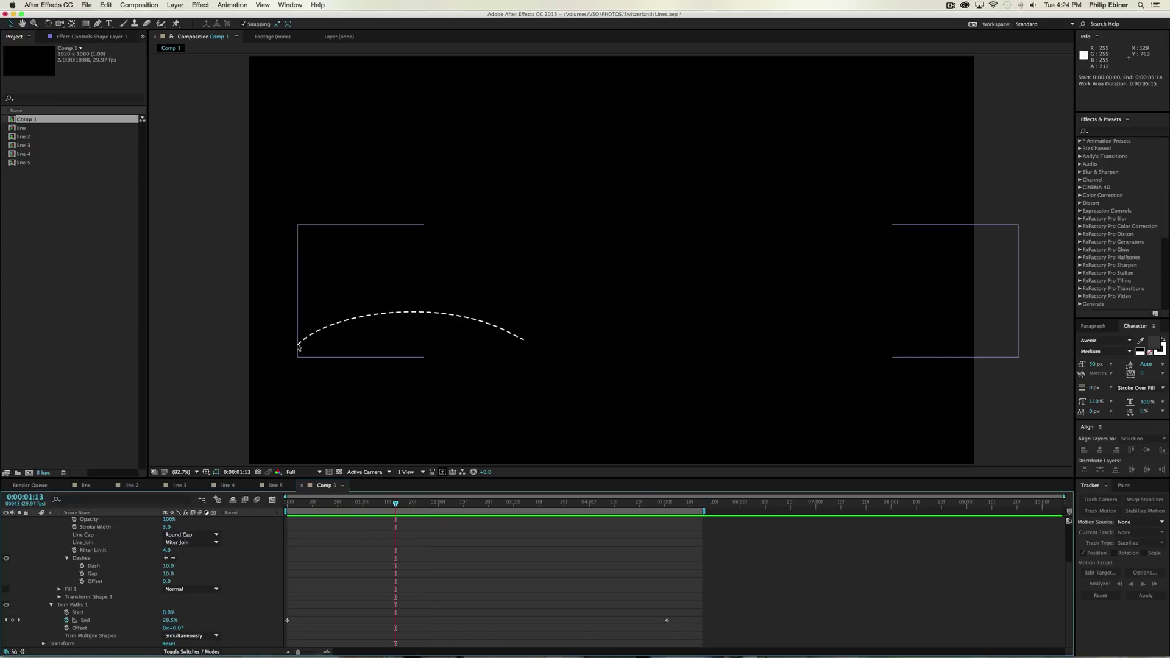
pyautogui.moveTo(166, 612); pyautogui.dragTo(178, 613)
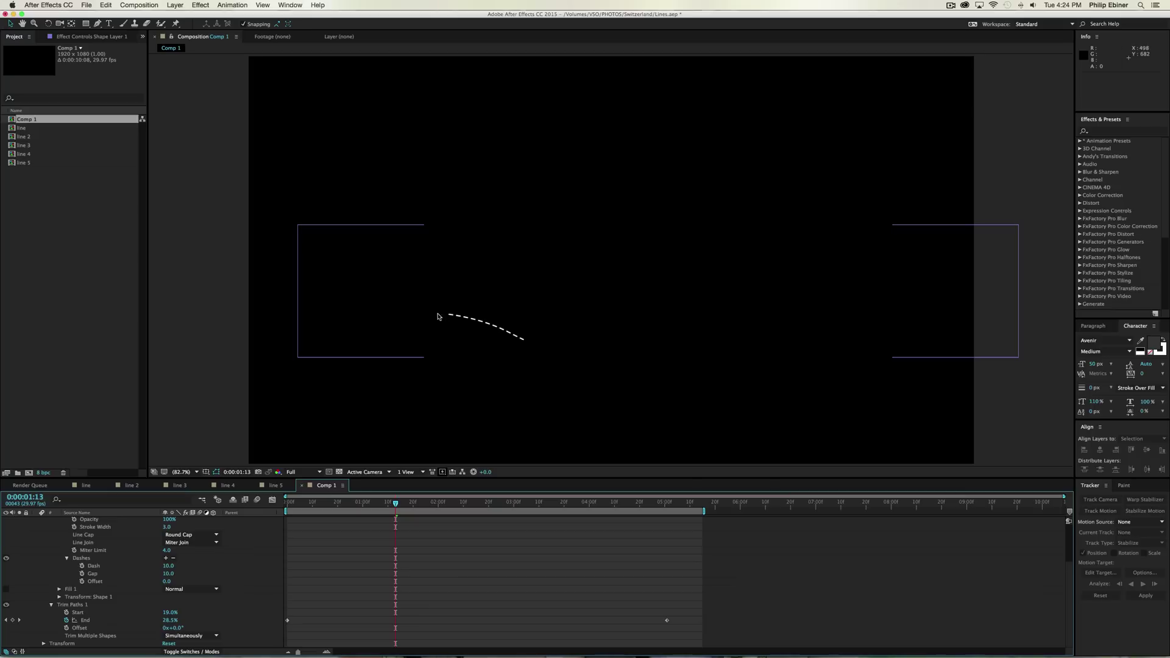
pyautogui.moveTo(163, 613); pyautogui.dragTo(51, 617)
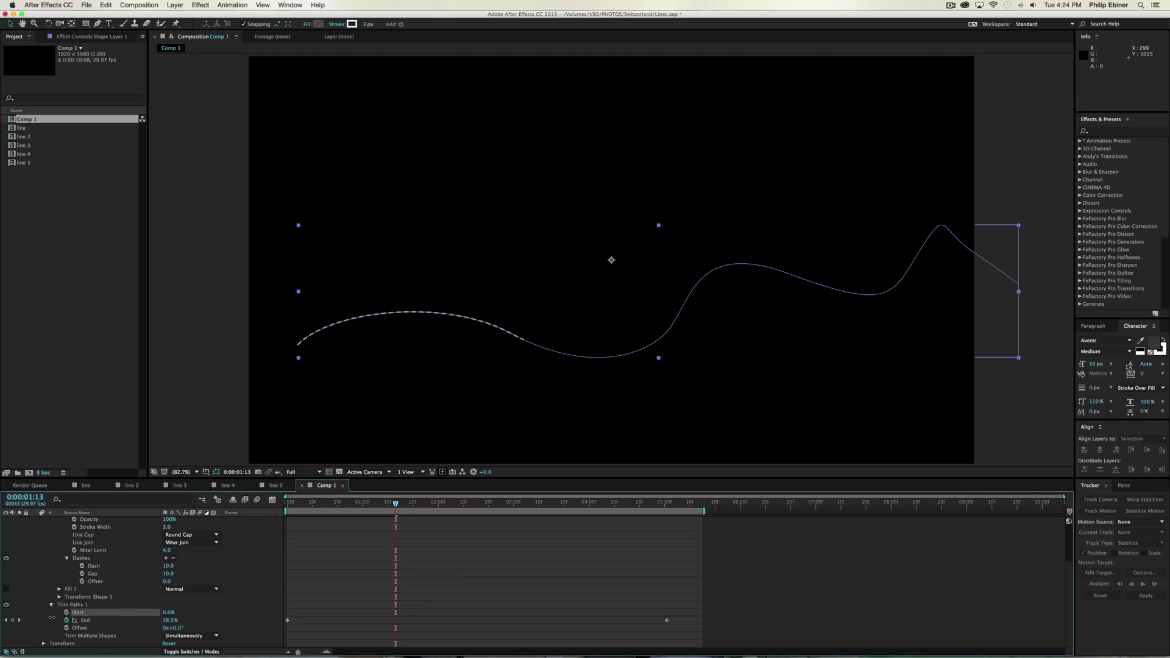
# Keyframe Start from 0% at 0:00:01:16 to 100% at 0:00:06:07, extending the layer past it.
pyautogui.moveTo(328, 507); pyautogui.dragTo(404, 506)
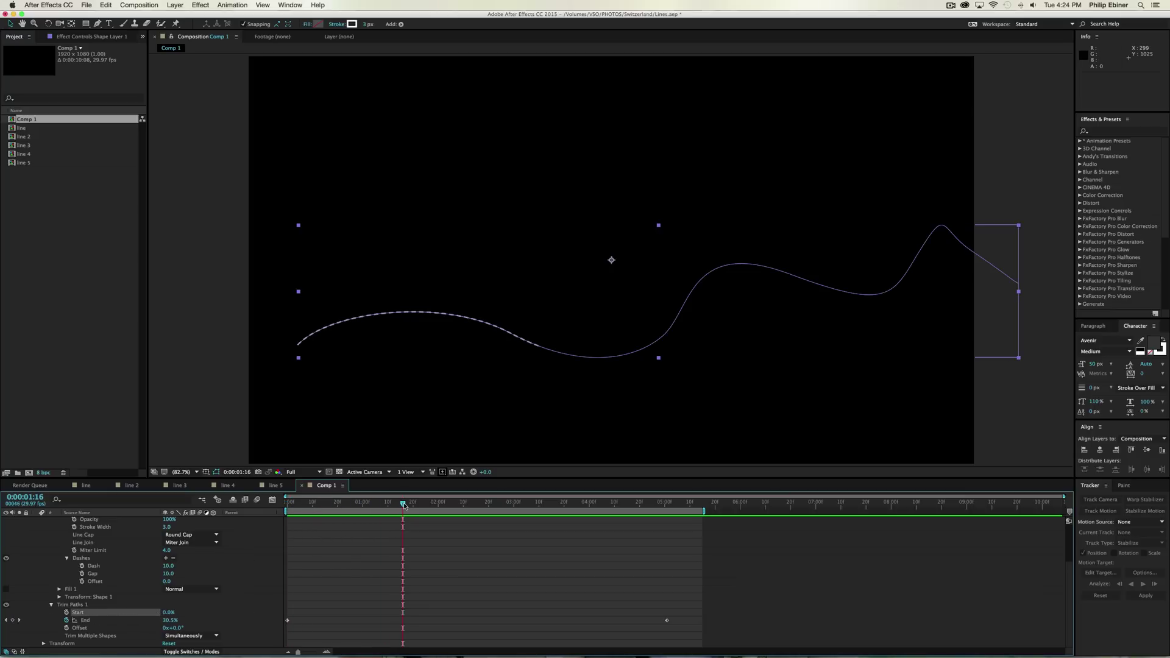
pyautogui.click(66, 612)
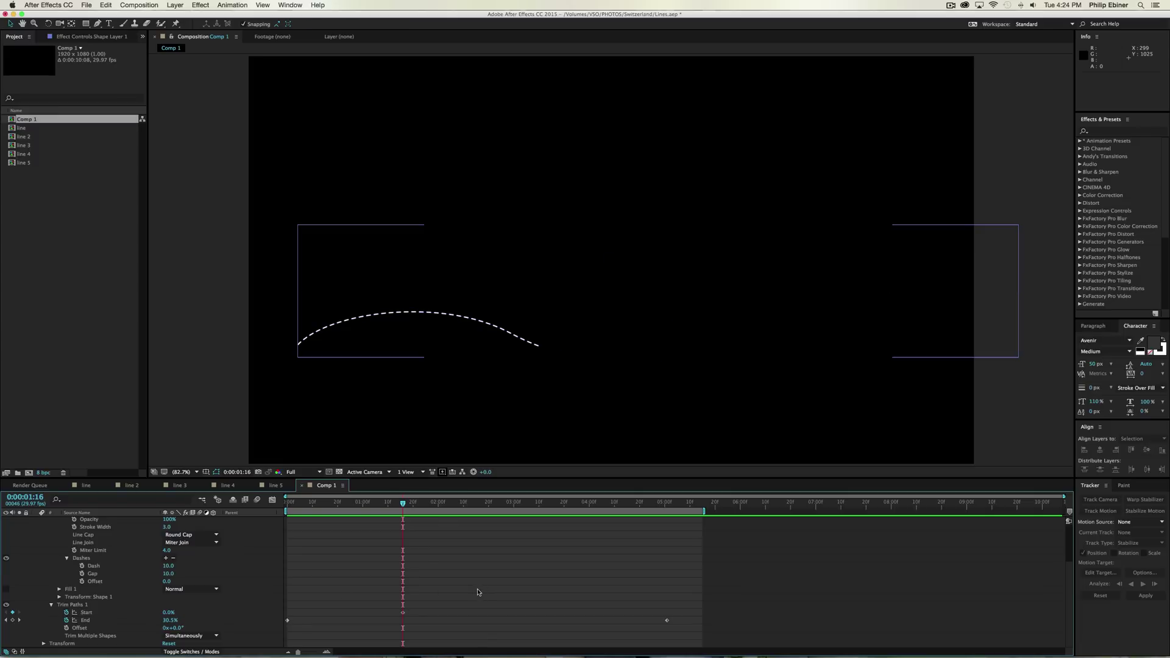
pyautogui.click(747, 505)
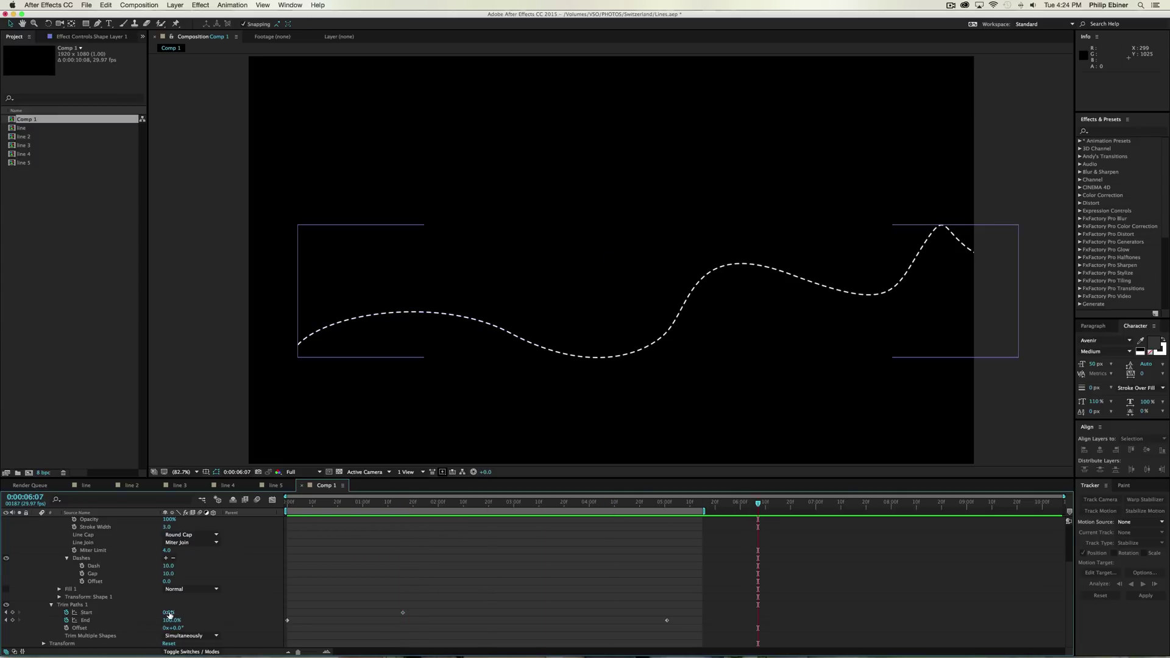
pyautogui.moveTo(170, 614); pyautogui.dragTo(217, 611)
pyautogui.click(425, 585)
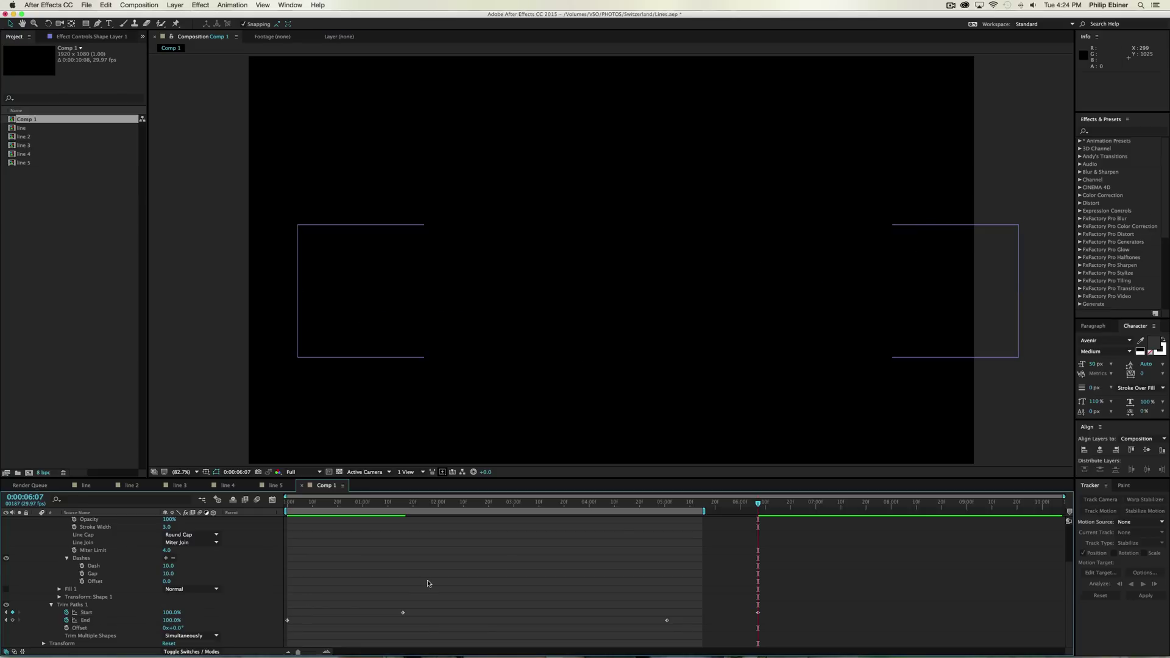
pyautogui.moveTo(702, 512); pyautogui.dragTo(781, 511)
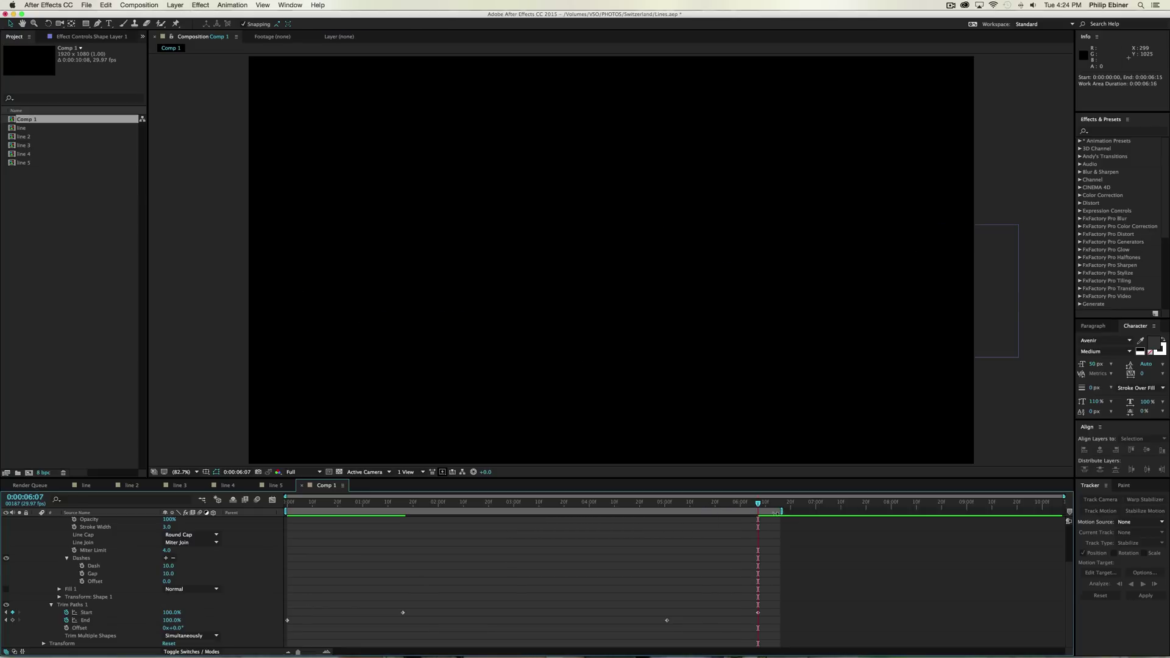
pyautogui.press('space')
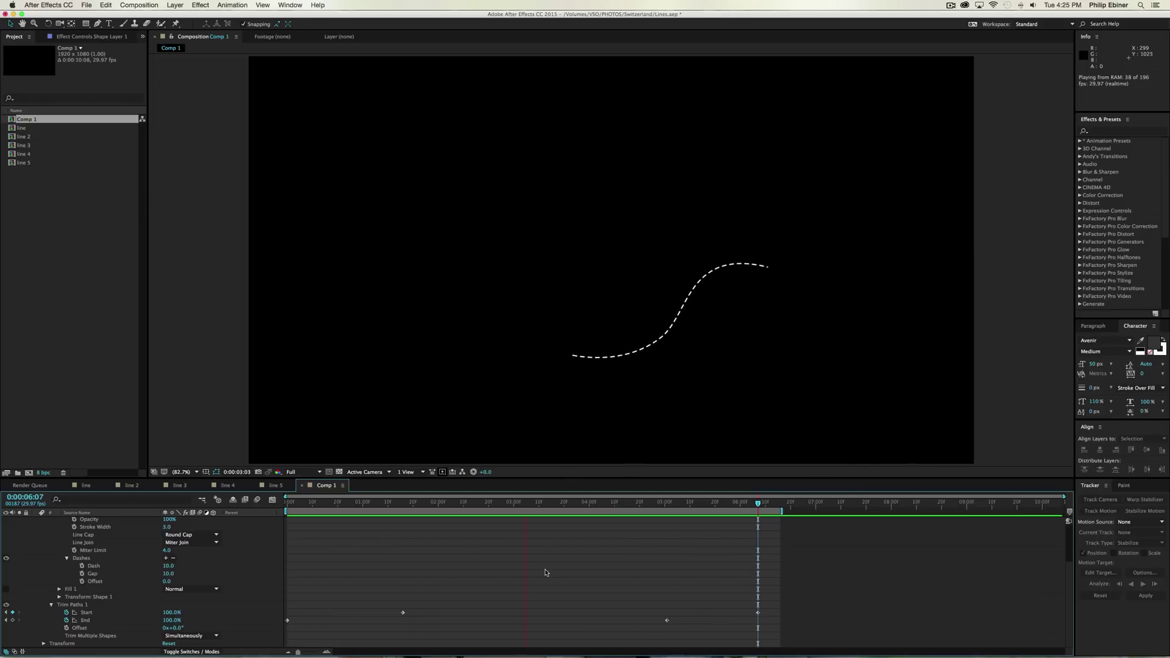
# Reshape Path 1 with a higher left arc, deeper dip and taller right peak, then preview.
pyautogui.press('space')
pyautogui.scroll(3, 508, 562)
pyautogui.scroll(2, 508, 562)
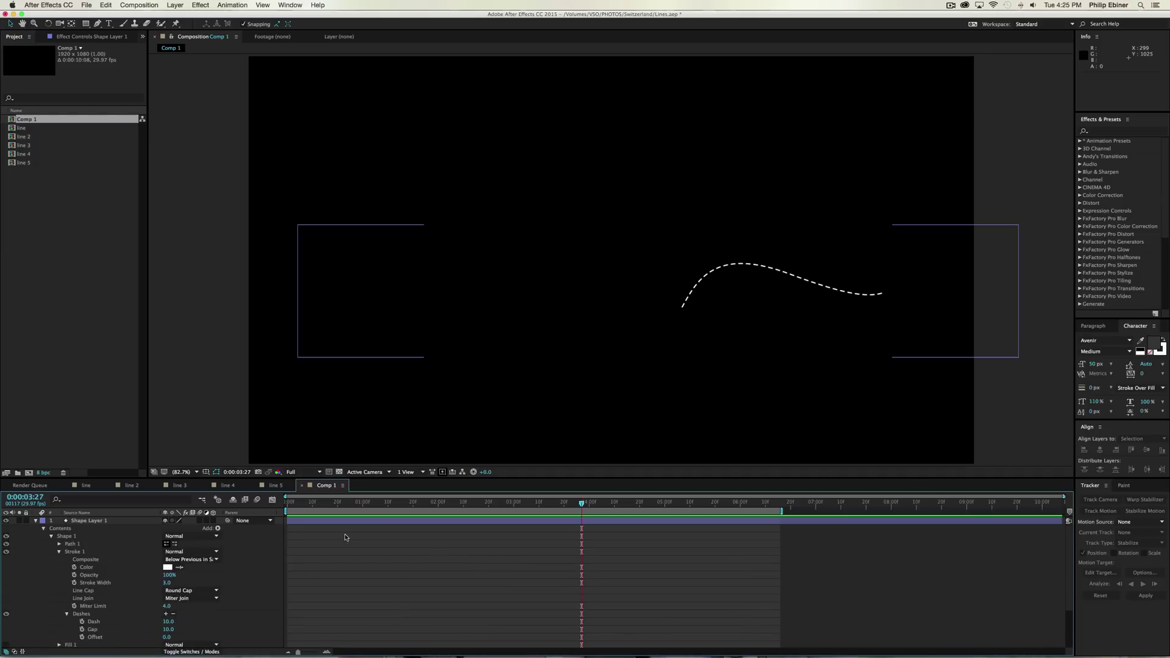
pyautogui.click(72, 543)
pyautogui.click(59, 543)
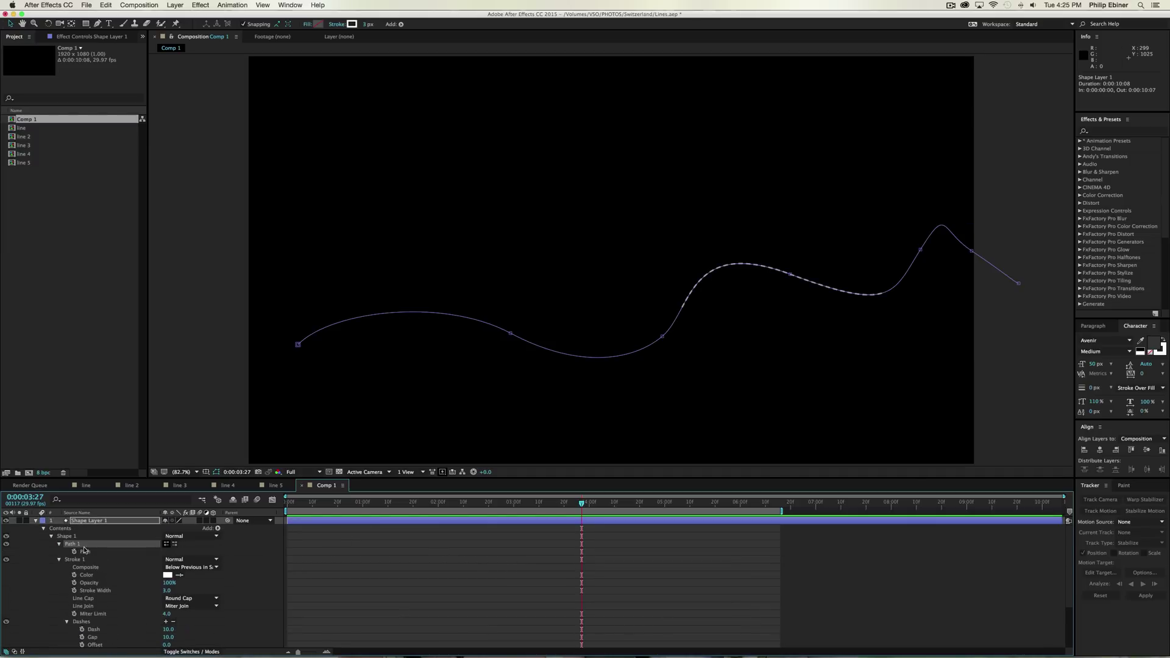
pyautogui.moveTo(664, 336); pyautogui.dragTo(731, 377)
pyautogui.moveTo(510, 334); pyautogui.dragTo(558, 228)
pyautogui.moveTo(920, 251); pyautogui.dragTo(903, 328)
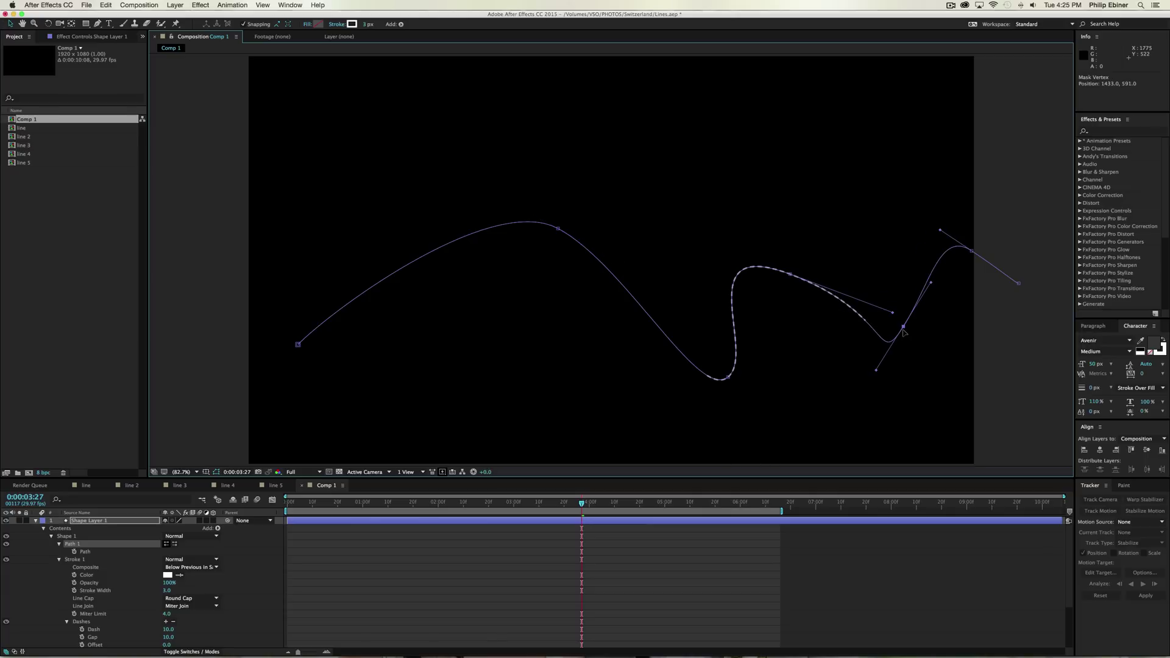
pyautogui.moveTo(973, 251); pyautogui.dragTo(931, 159)
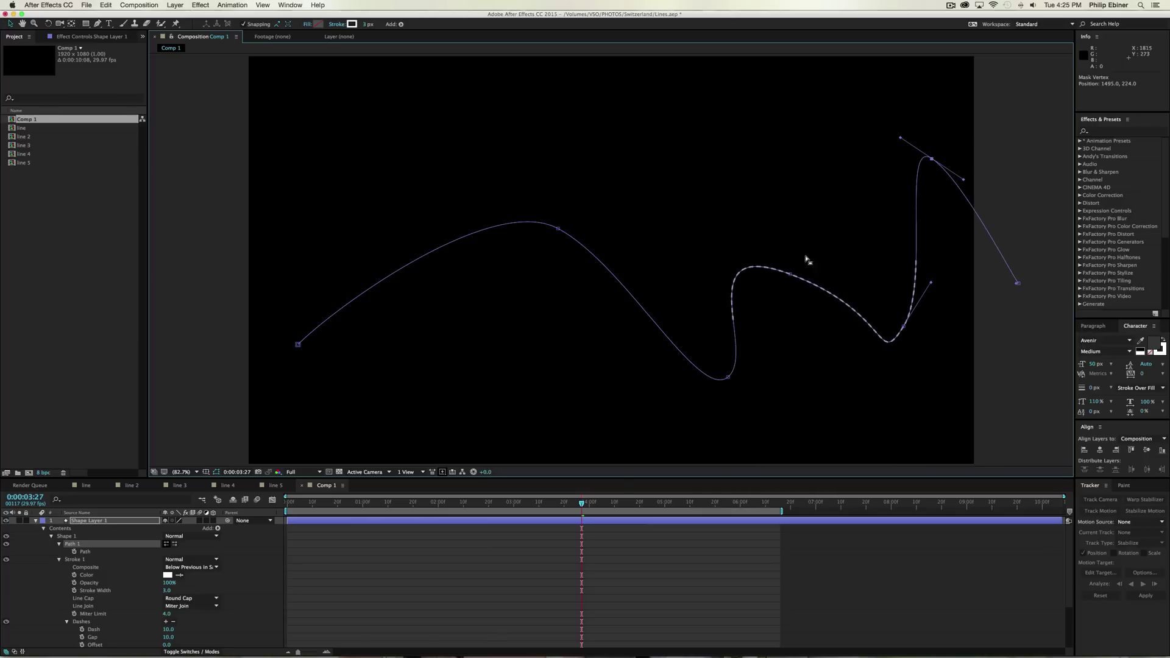
pyautogui.click(653, 580)
pyautogui.press('space')
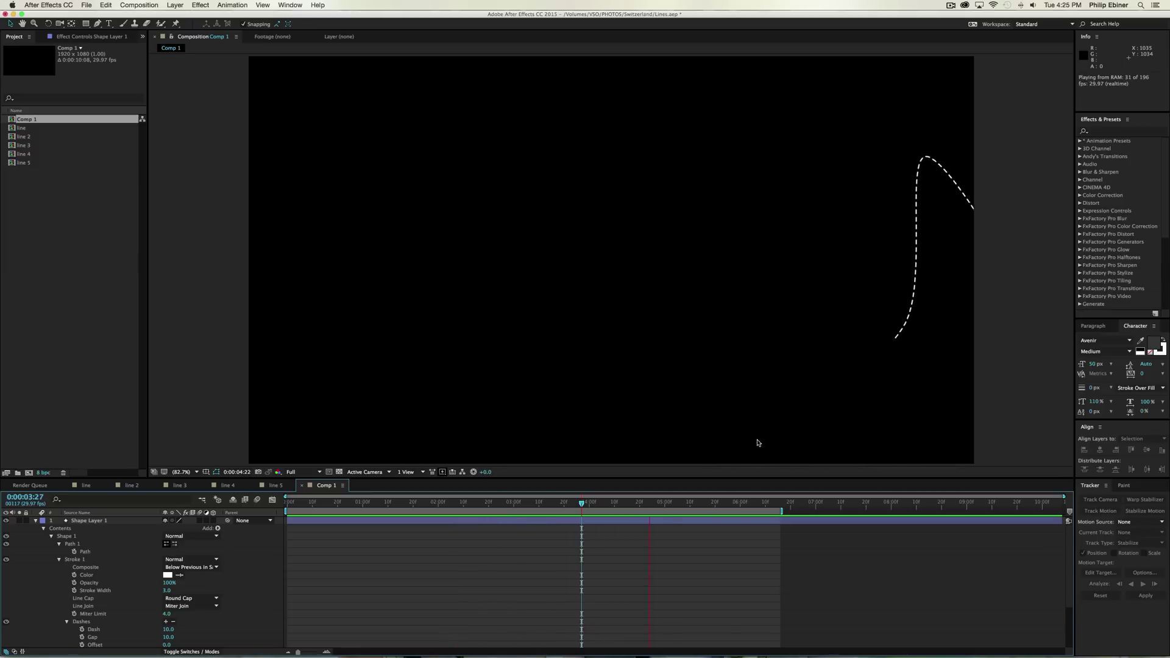
# Stop the preview and carry Comp 1 from the Project panel over to Premiere Pro.
pyautogui.press('space')
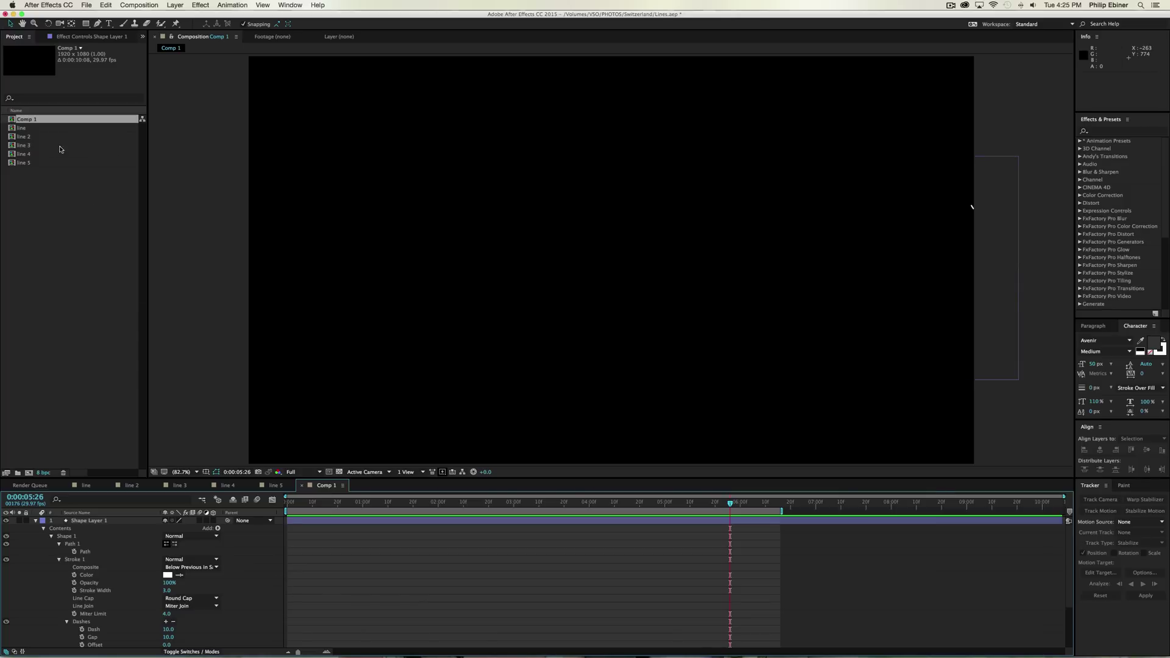
pyautogui.click(120, 371)
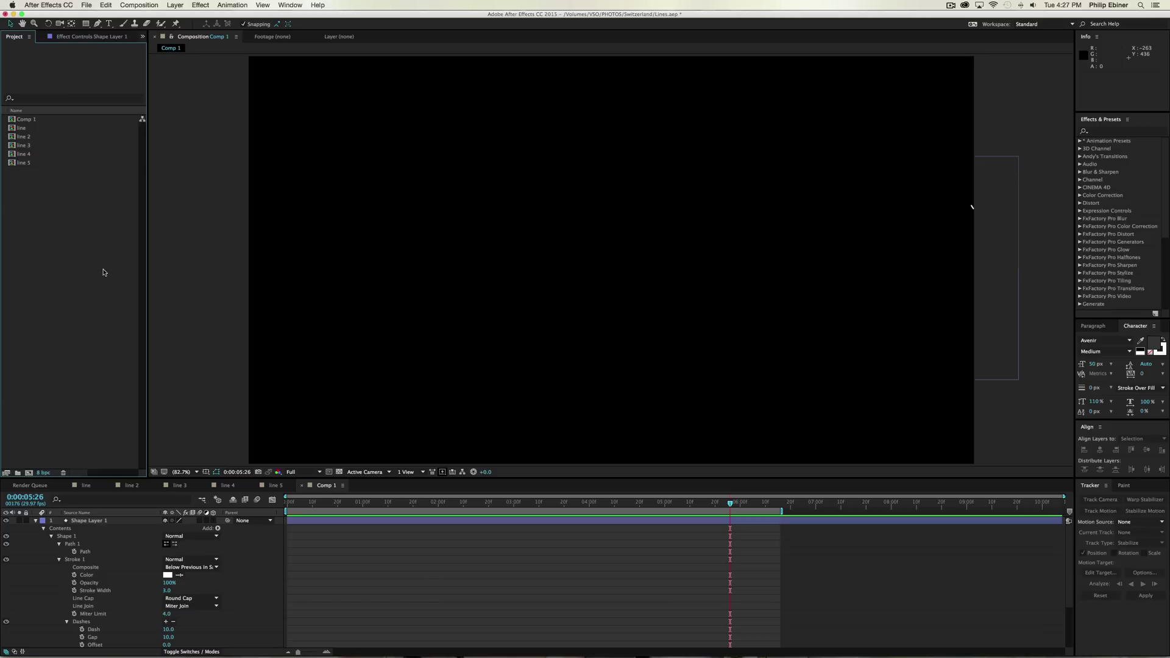
pyautogui.moveTo(30, 120); pyautogui.dragTo(426, 329)
pyautogui.press('super+Tab')
pyautogui.press('super+Tab')
pyautogui.press('super+Tab')
pyautogui.press('super+Tab')
pyautogui.press('super+Tab')
pyautogui.press('super+Tab')
pyautogui.press('super+Tab')
pyautogui.press('super+Tab')
pyautogui.press('super+Tab')
pyautogui.press('super+Tab')
pyautogui.press('super+Tab')
pyautogui.press('super+Tab')
# Import Comp 1 into Premiere's project and place it on track V2 above the footage.
pyautogui.press('super+Tab')
pyautogui.press('super+Tab')
pyautogui.press('super+Tab')
pyautogui.press('super+Tab')
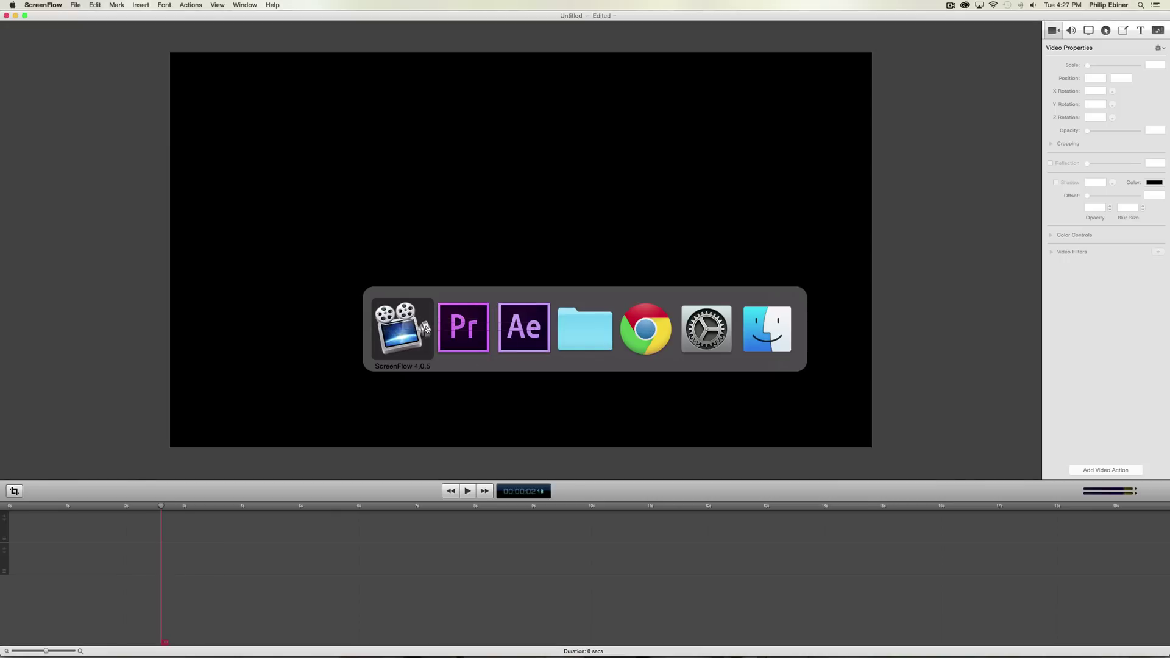
pyautogui.press('super+Tab')
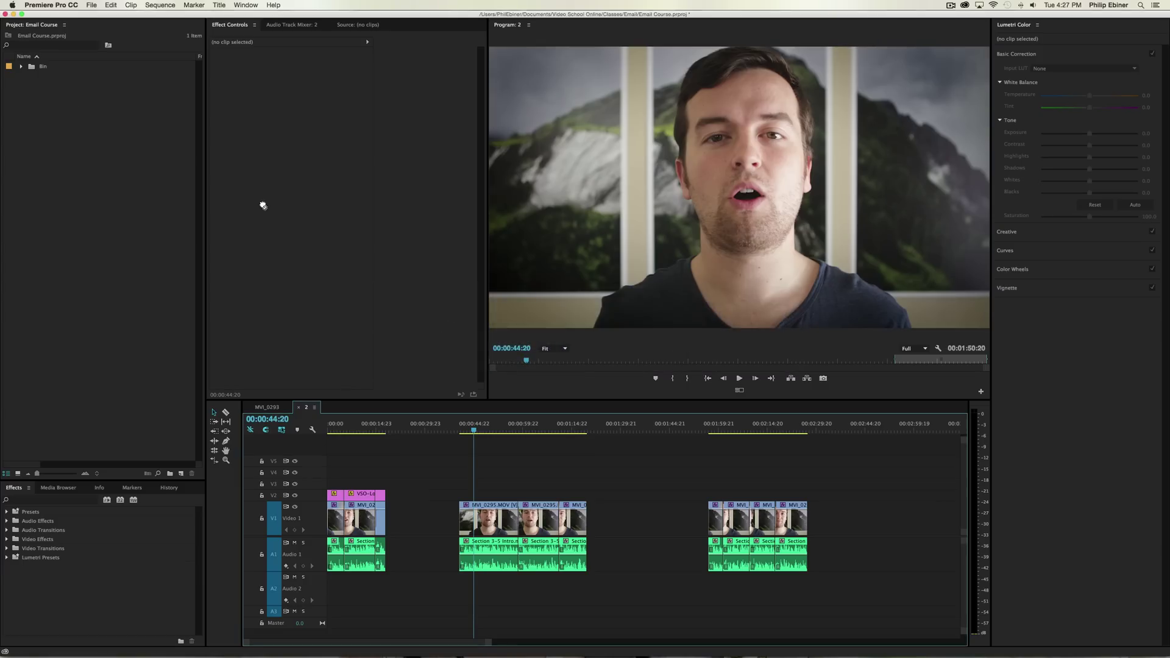
pyautogui.moveTo(94, 161); pyautogui.dragTo(95, 164)
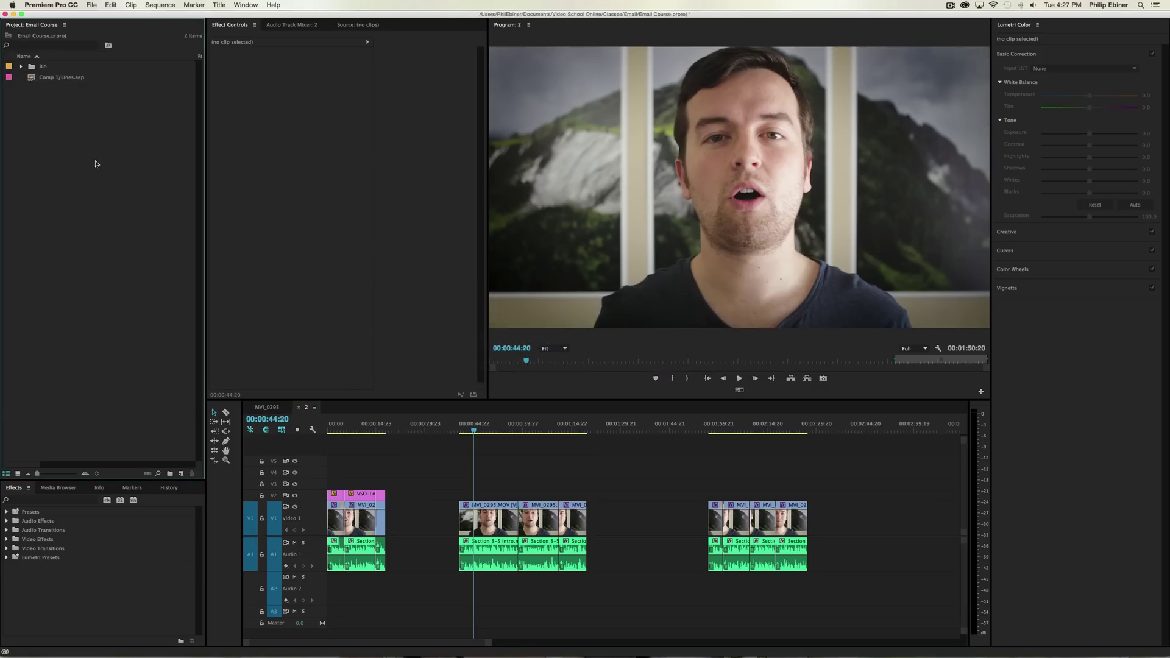
pyautogui.doubleClick(34, 78)
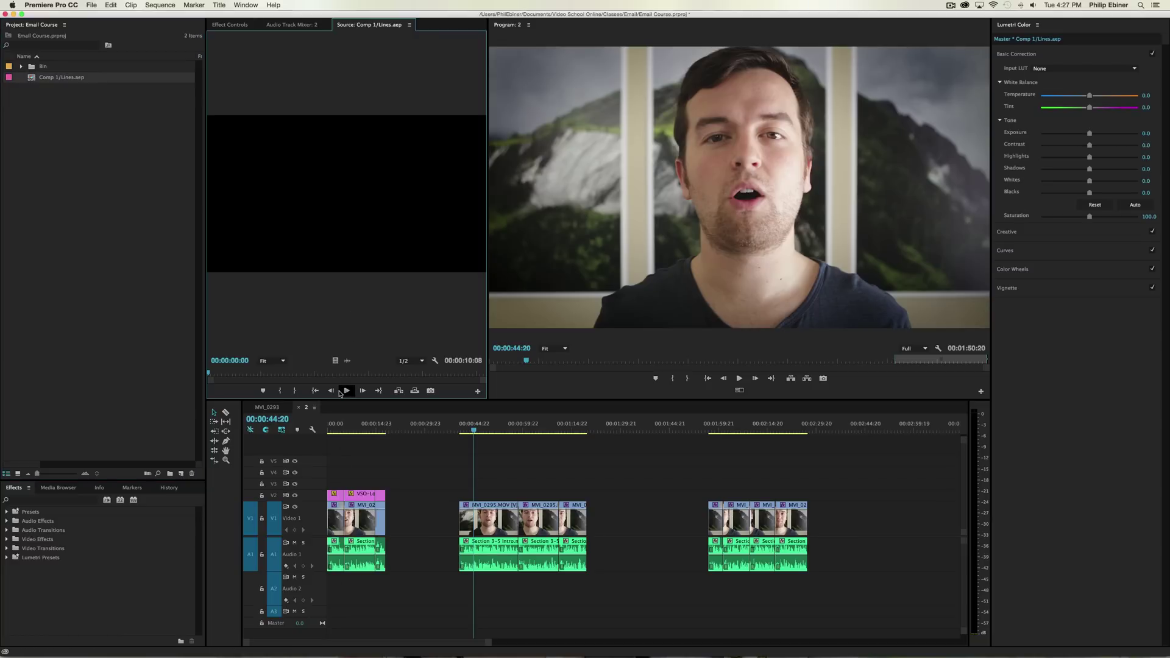
pyautogui.moveTo(433, 413); pyautogui.dragTo(481, 498)
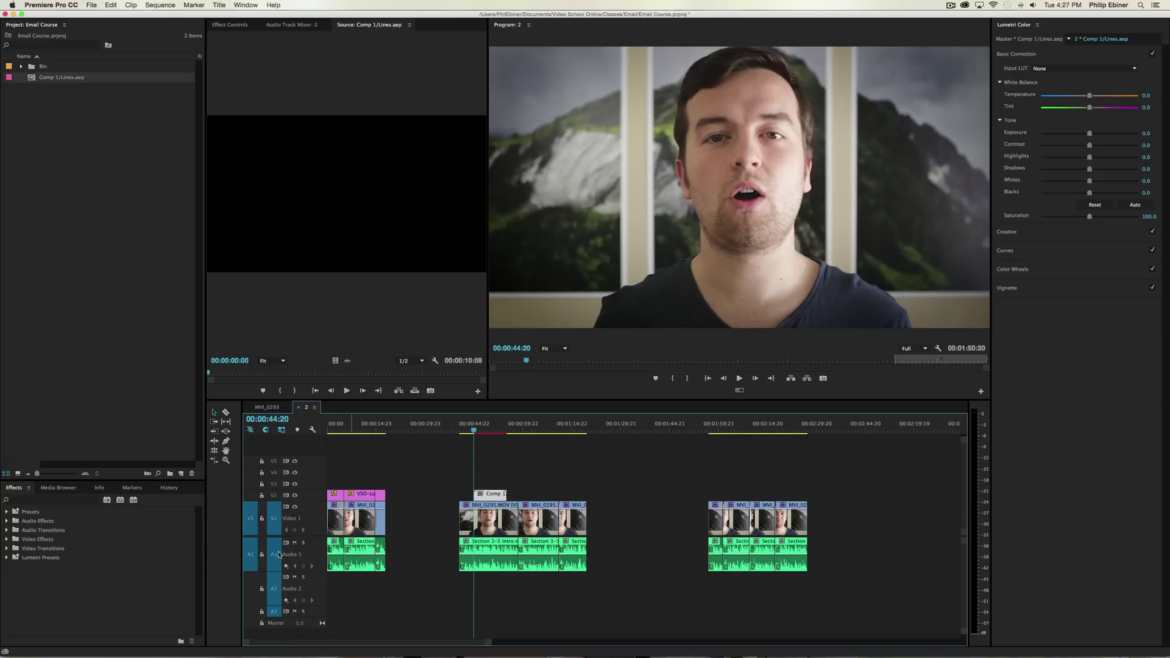
# Mute audio track A1, review the overlay playback, and return to After Effects.
pyautogui.click(294, 542)
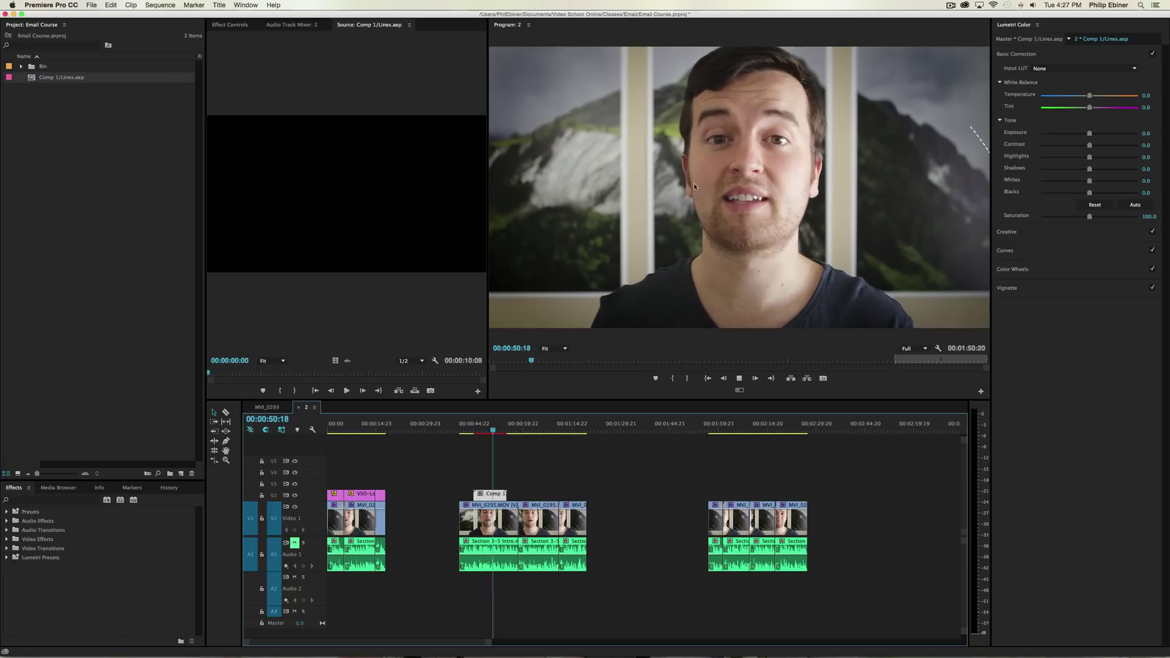
pyautogui.press('space')
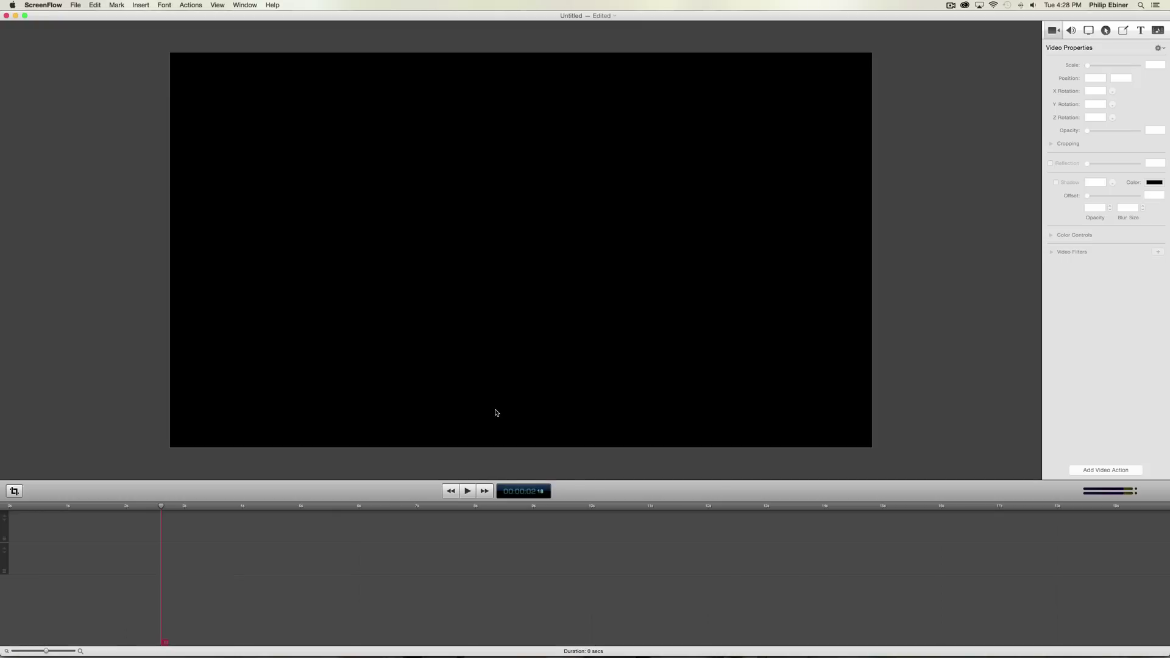
pyautogui.press('super+Tab')
pyautogui.press('super+Tab')
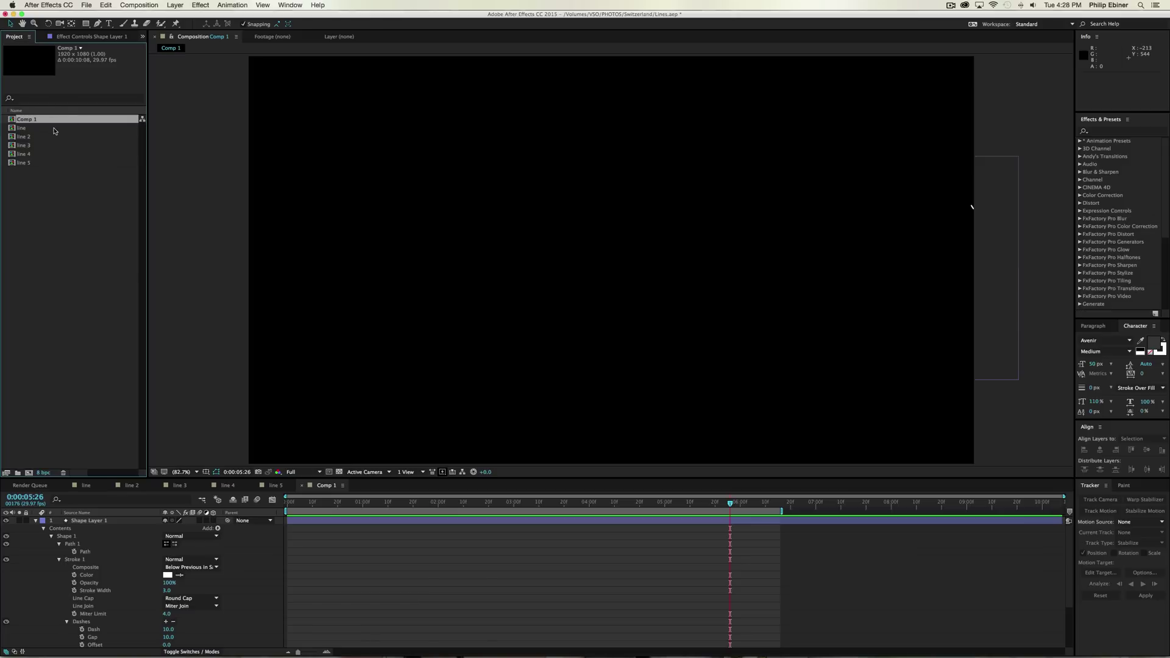
# Add Comp 1 to the Render Queue with a Lossless output module set to RGB + Alpha channels.
pyautogui.click(137, 4)
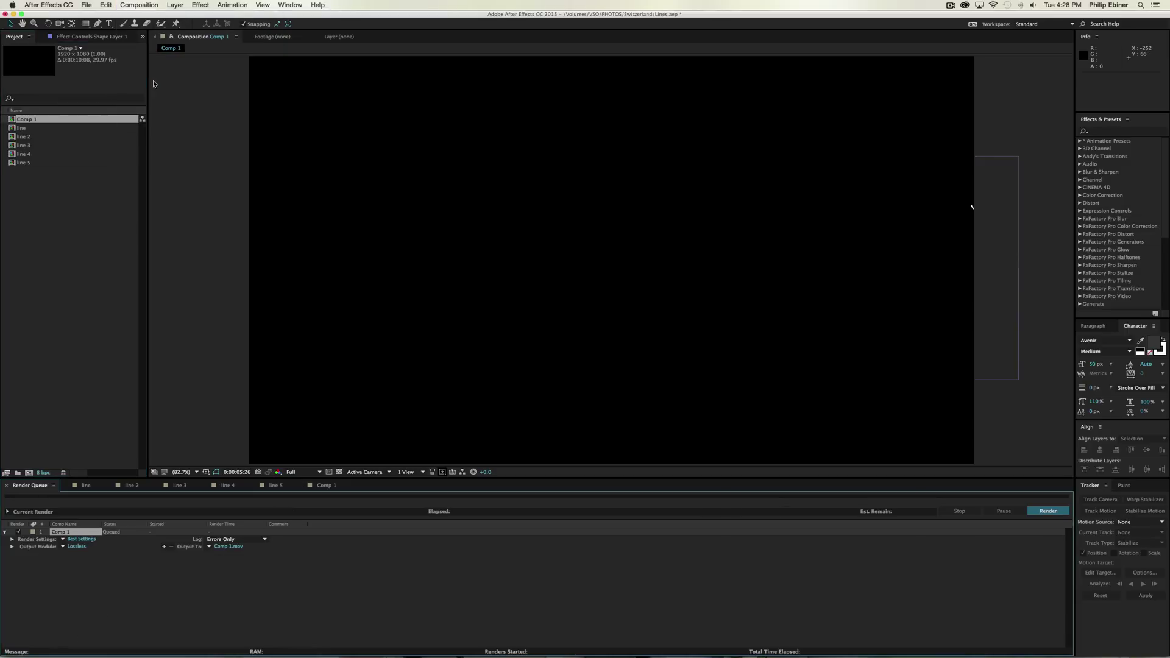
pyautogui.click(76, 546)
pyautogui.click(406, 187)
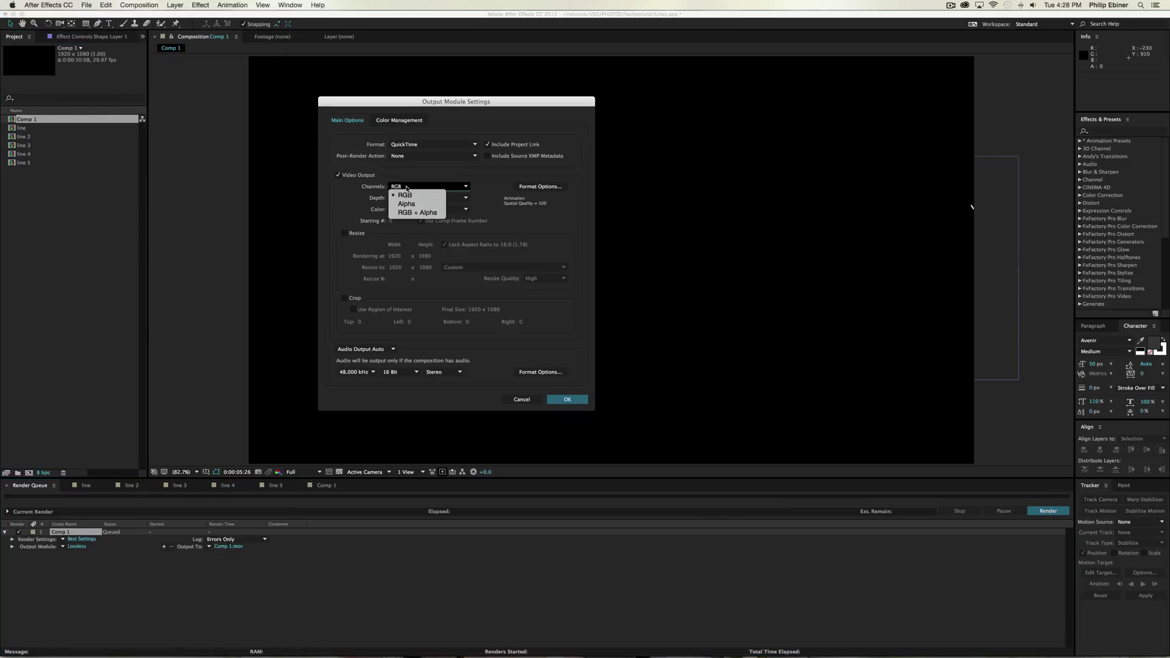
pyautogui.click(407, 213)
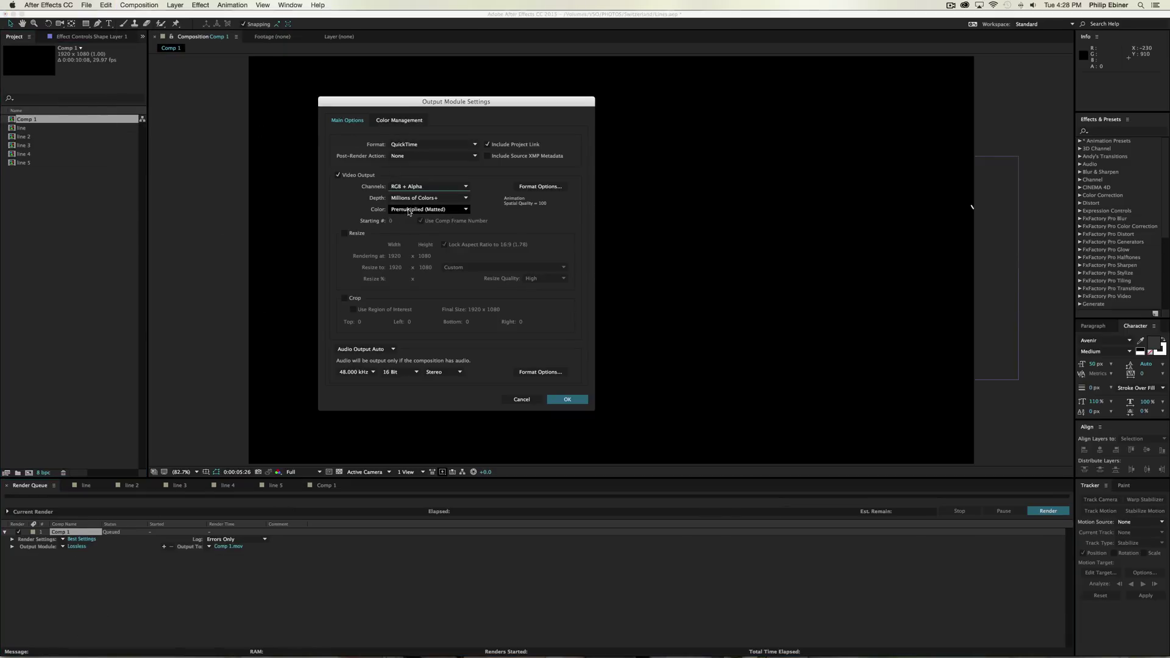
pyautogui.click(568, 399)
pyautogui.click(223, 547)
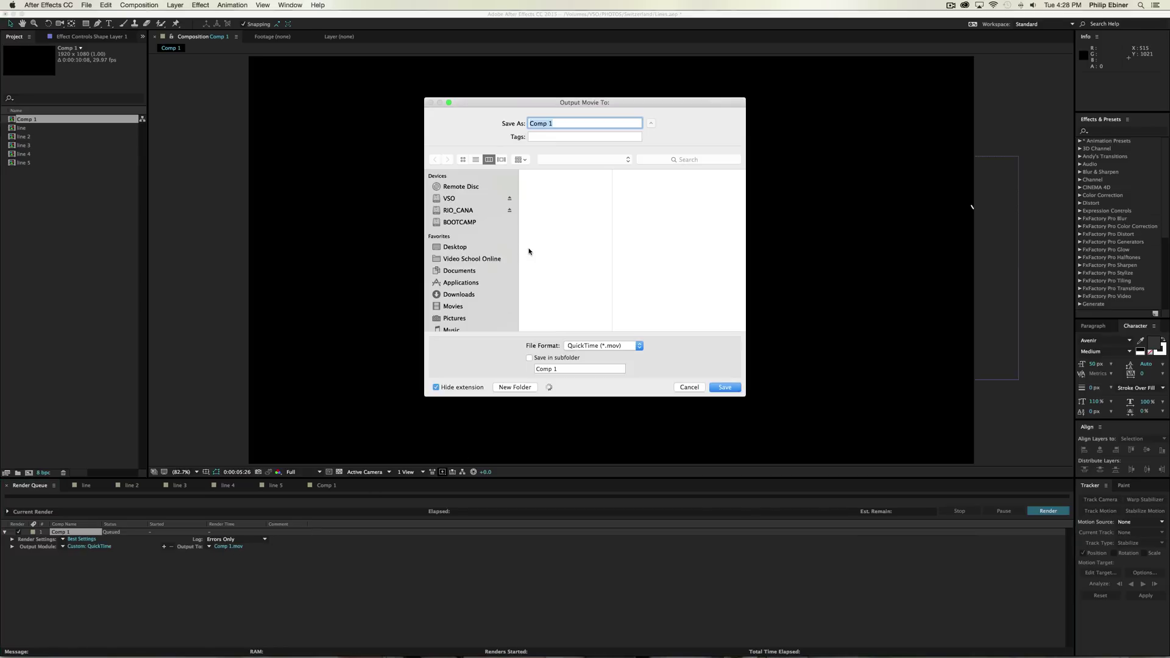
pyautogui.click(691, 388)
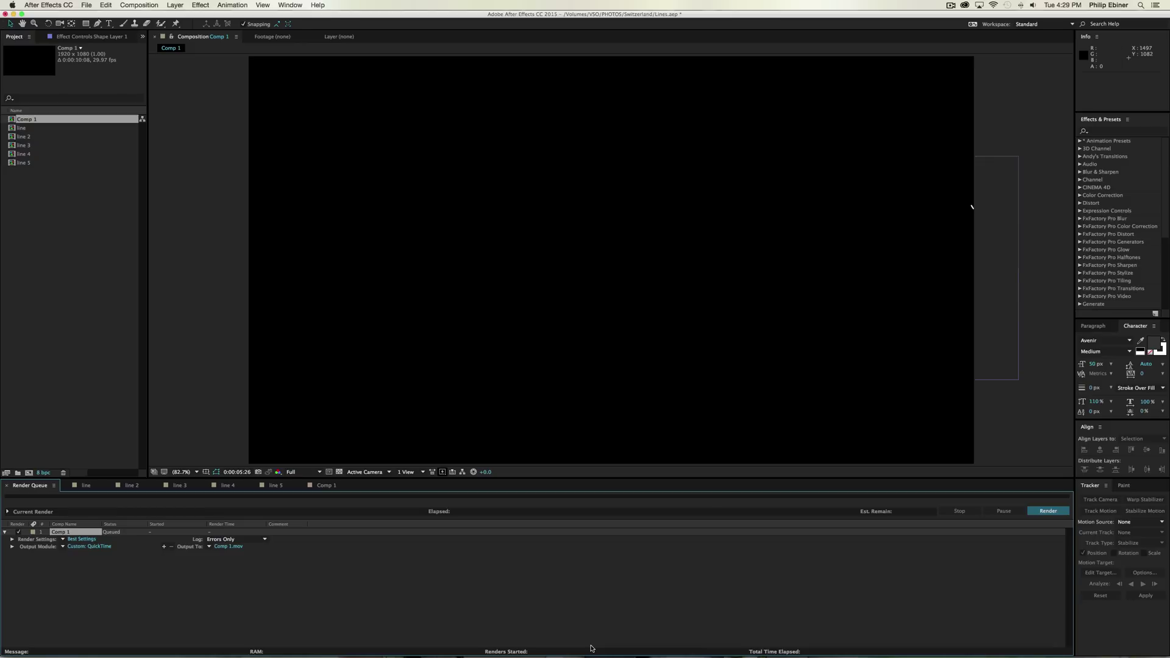
# Back in the Comp 1 timeline, preview the dashed line animation from the 3-second mark.
pyautogui.click(325, 486)
pyautogui.click(482, 509)
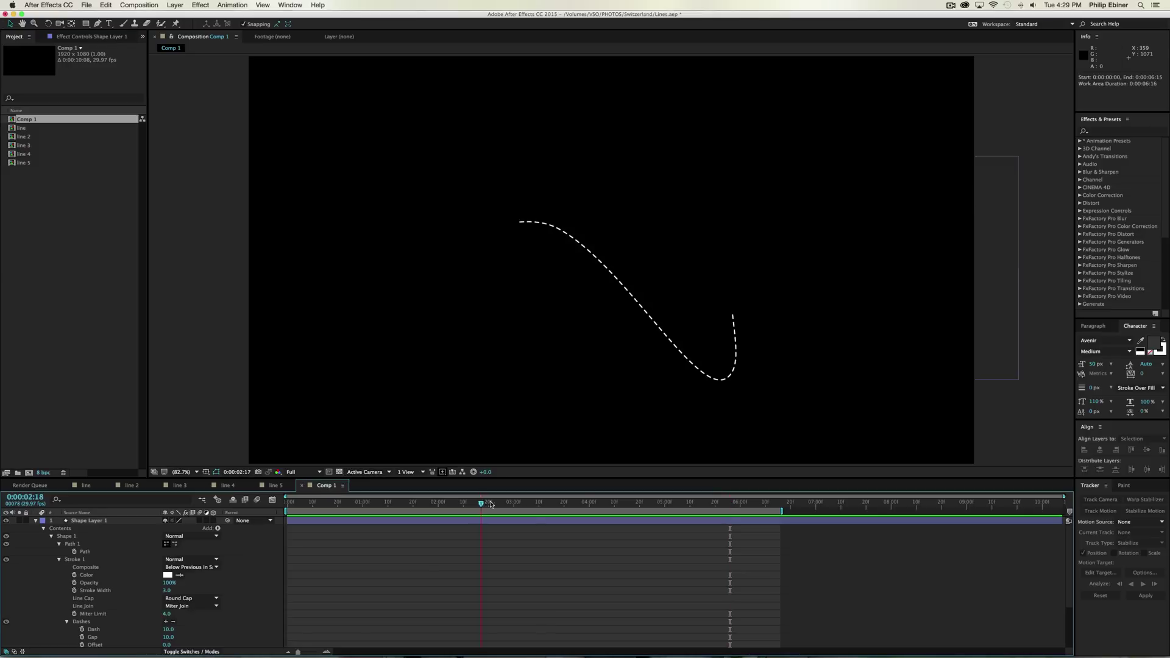
pyautogui.press('space')
pyautogui.click(512, 502)
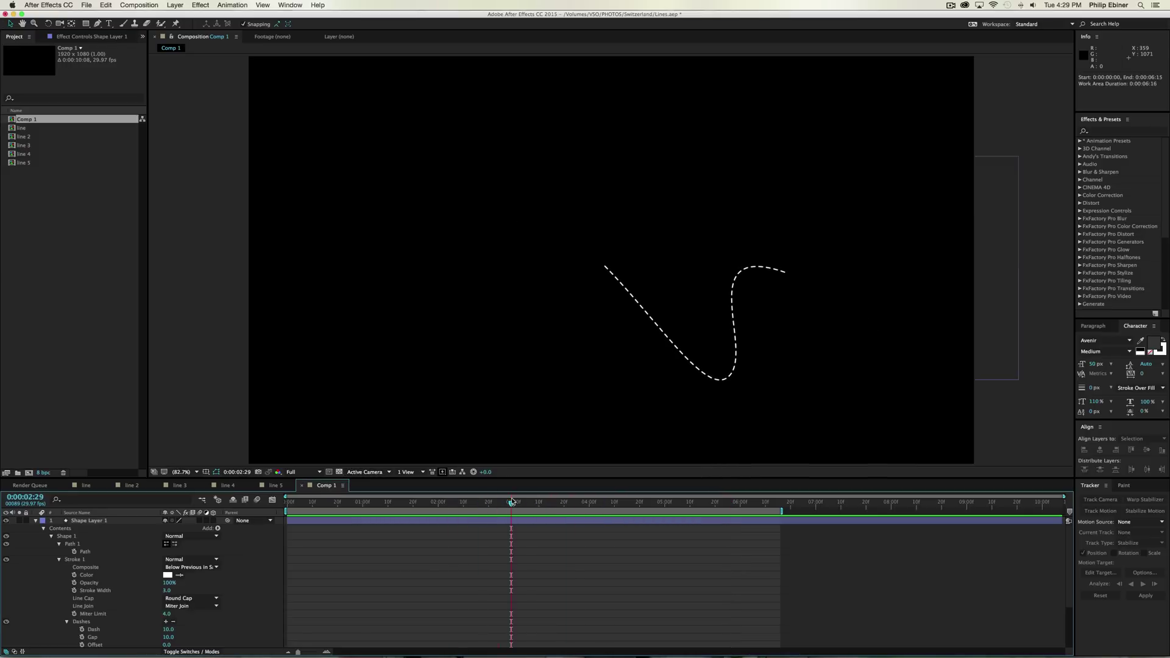